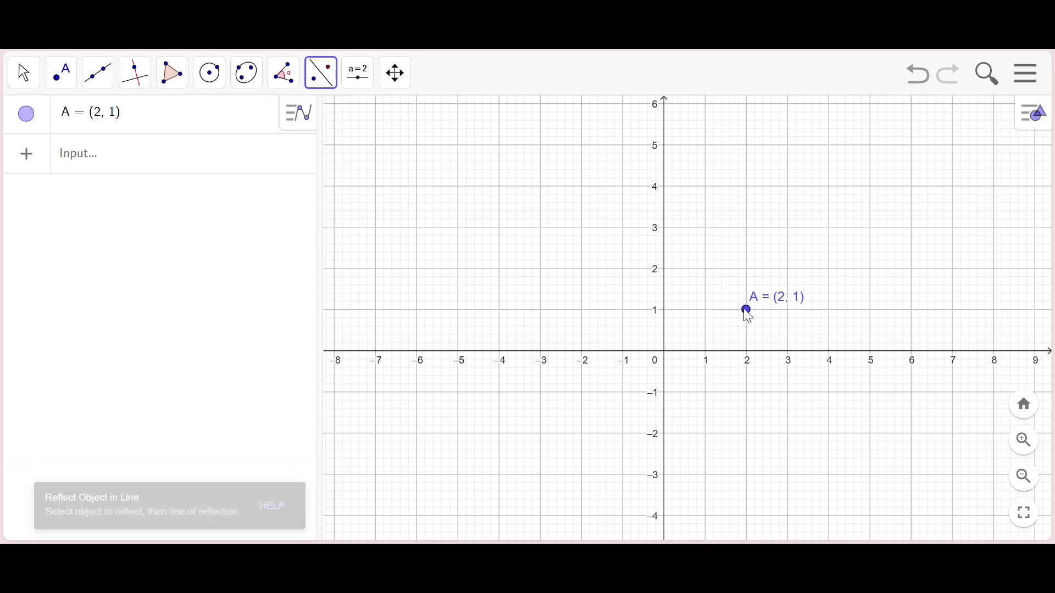
Reflect point A at (2, 1) in the x-axis
click(754, 354)
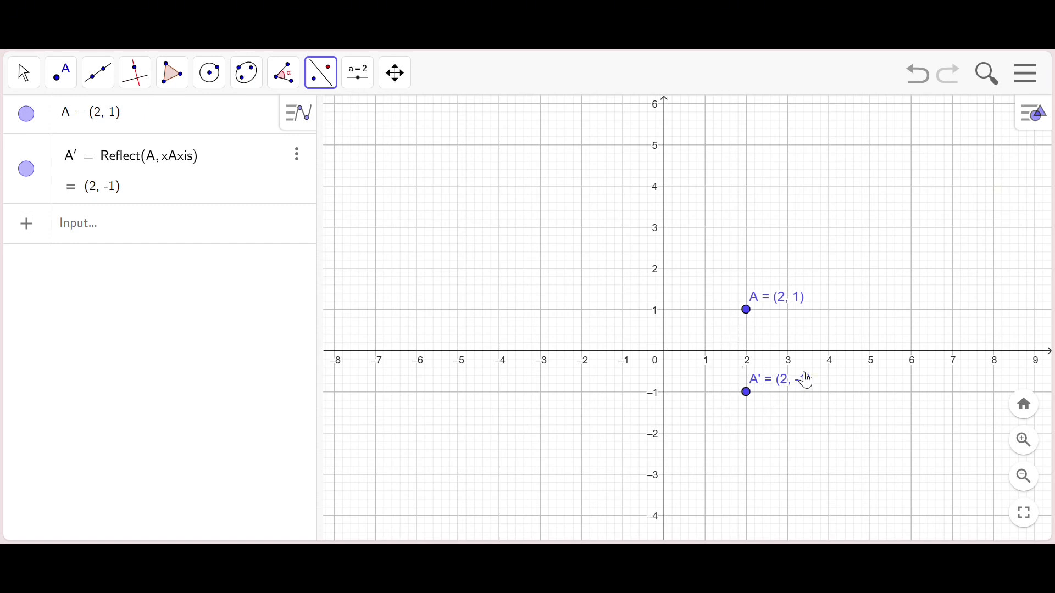
click(23, 73)
Plot three new points in the first quadrant at (5, 3), (7, 5) and (7, 3)
mouse_move(61, 74)
drag(978, 207, 866, 244)
click(61, 75)
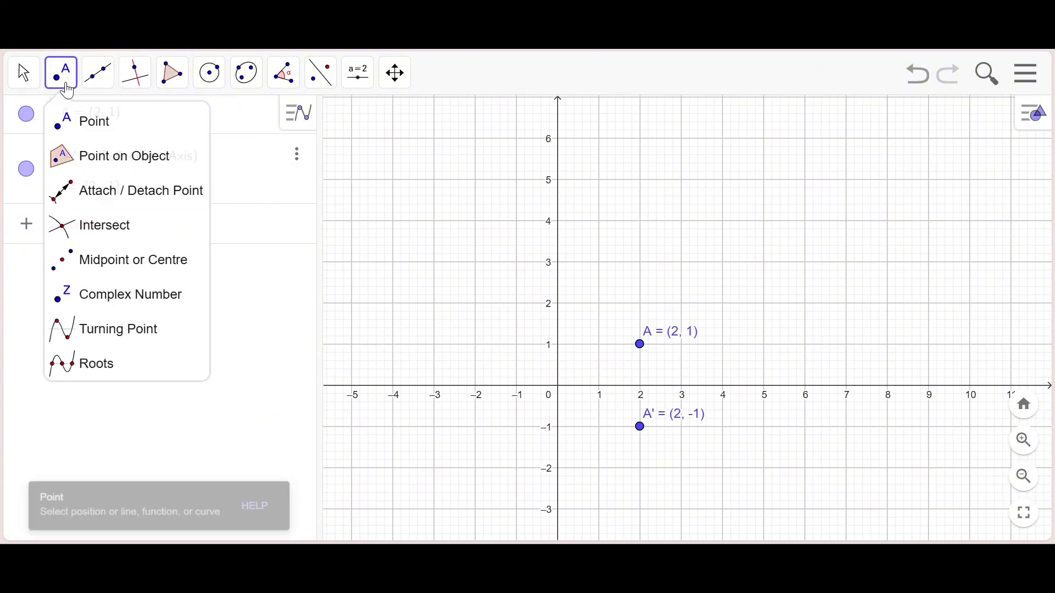
click(763, 262)
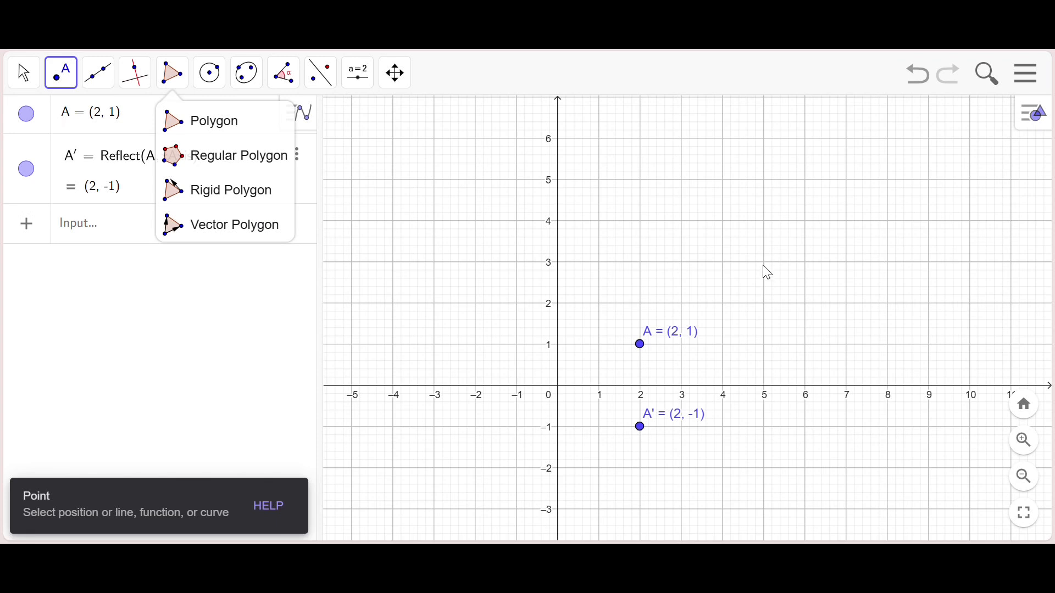
click(846, 180)
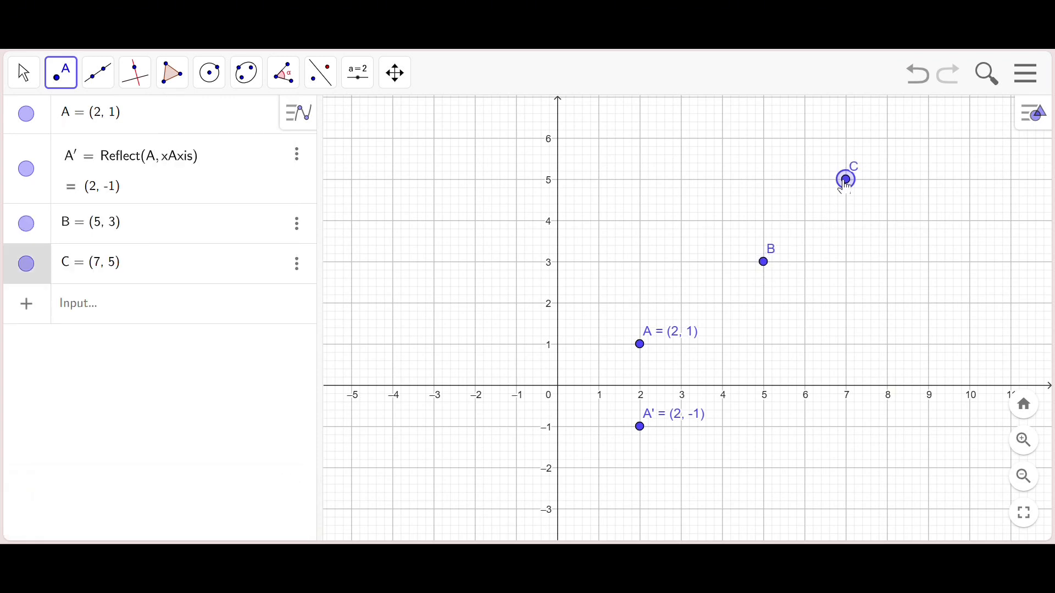
click(846, 262)
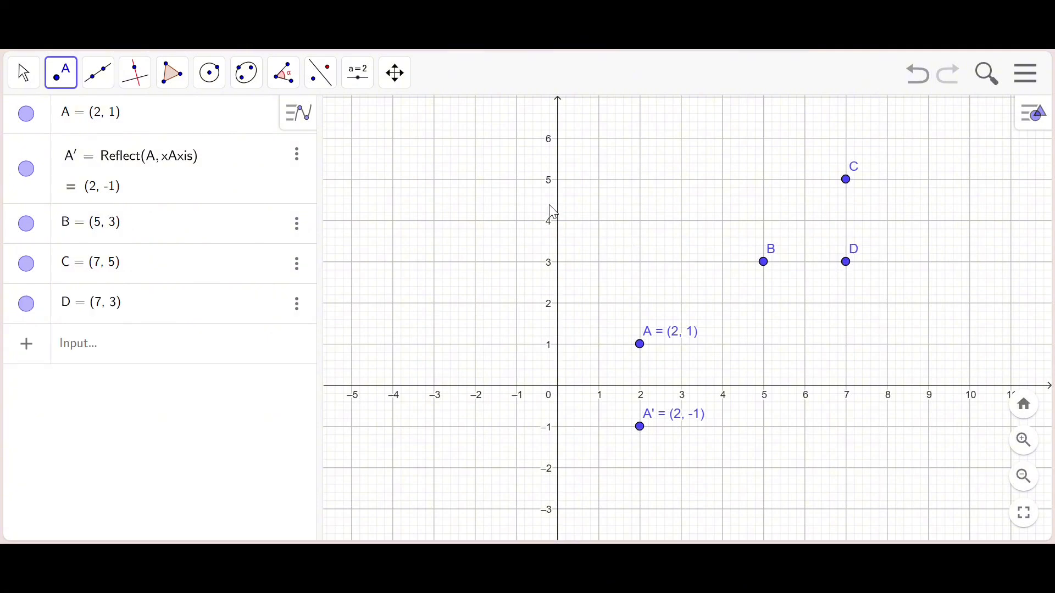
Draw a triangle with the Polygon tool through points B, C and D
mouse_move(170, 83)
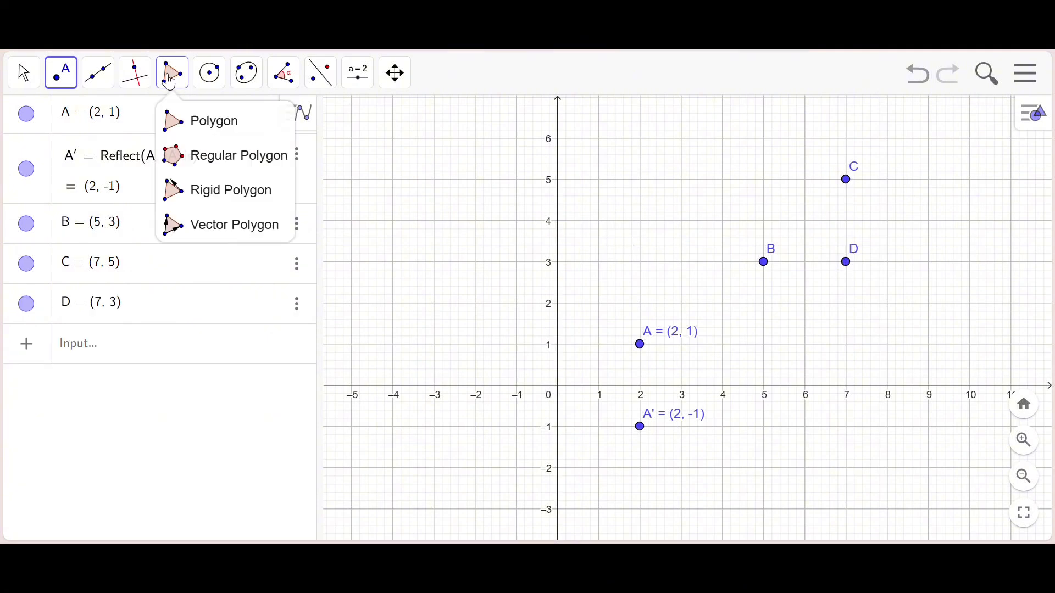
click(203, 122)
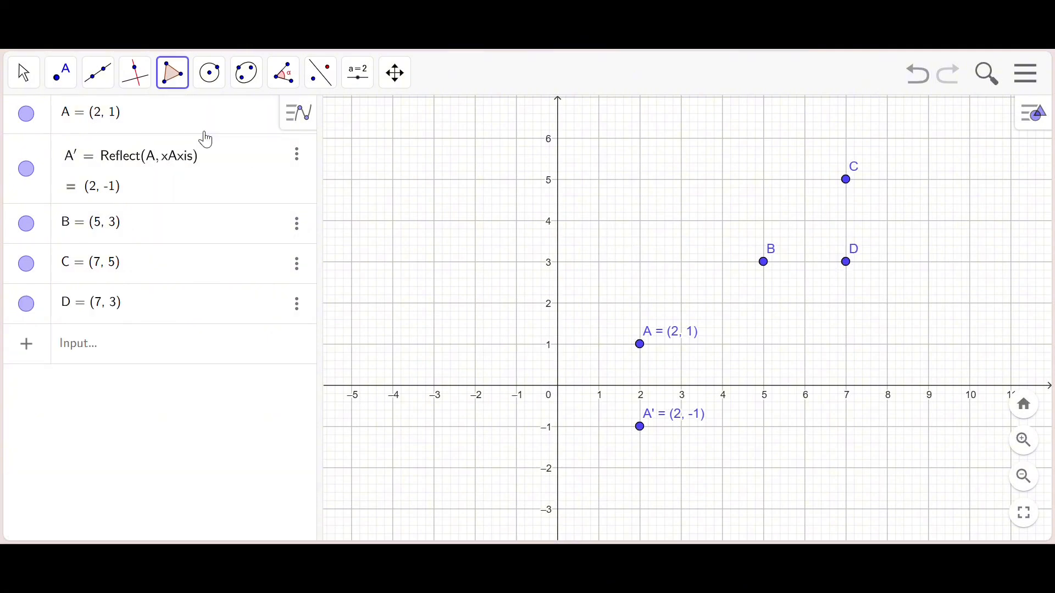
click(764, 262)
click(846, 179)
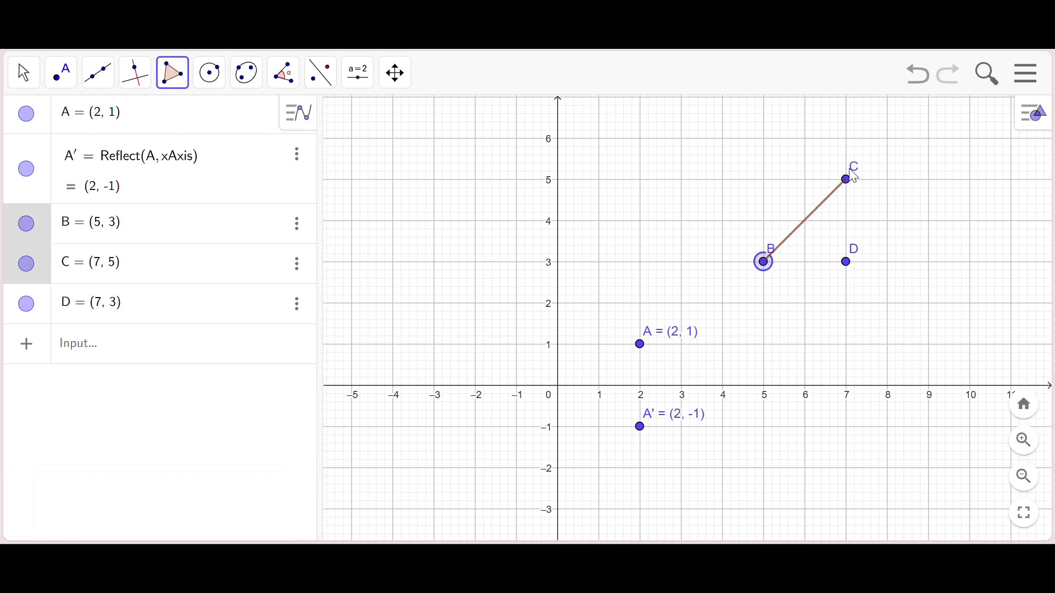
click(846, 262)
click(764, 262)
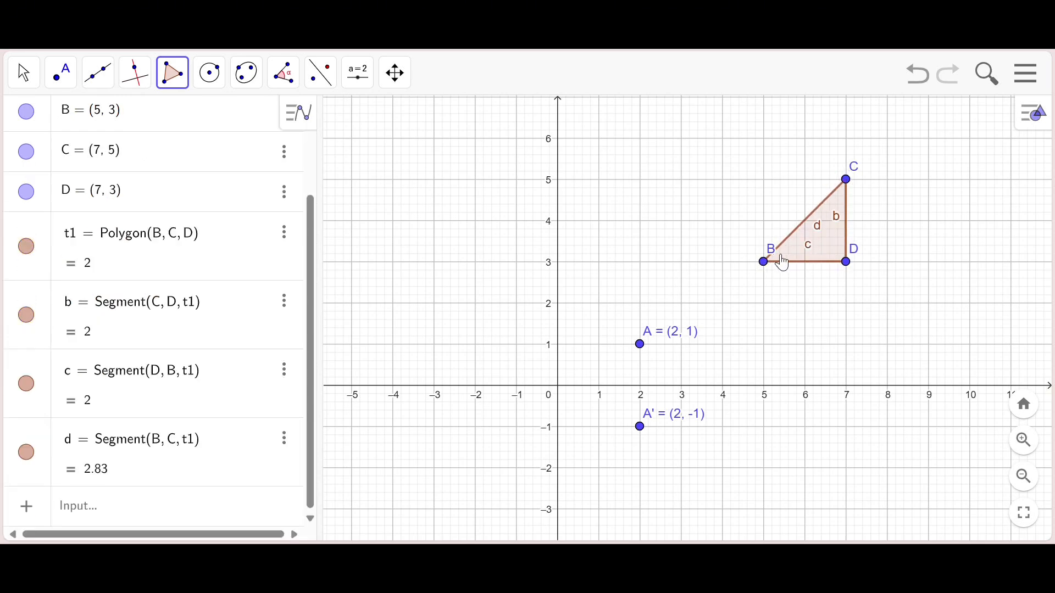
Set the labels of the triangle's vertices B, C and D to Name & Value and close the settings
right_click(764, 262)
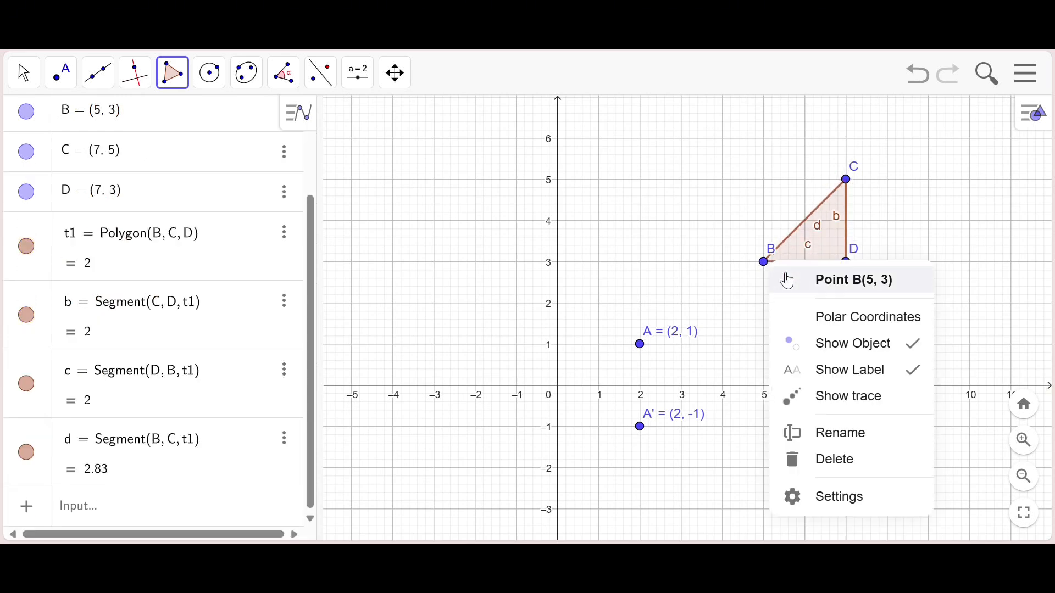
click(844, 503)
click(886, 414)
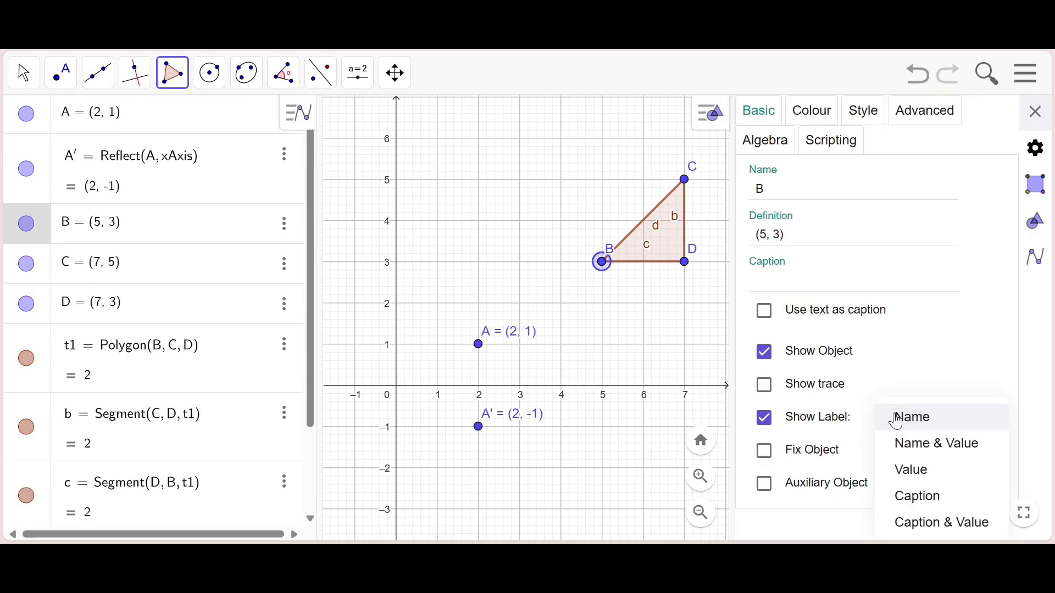
click(916, 445)
click(685, 180)
click(901, 246)
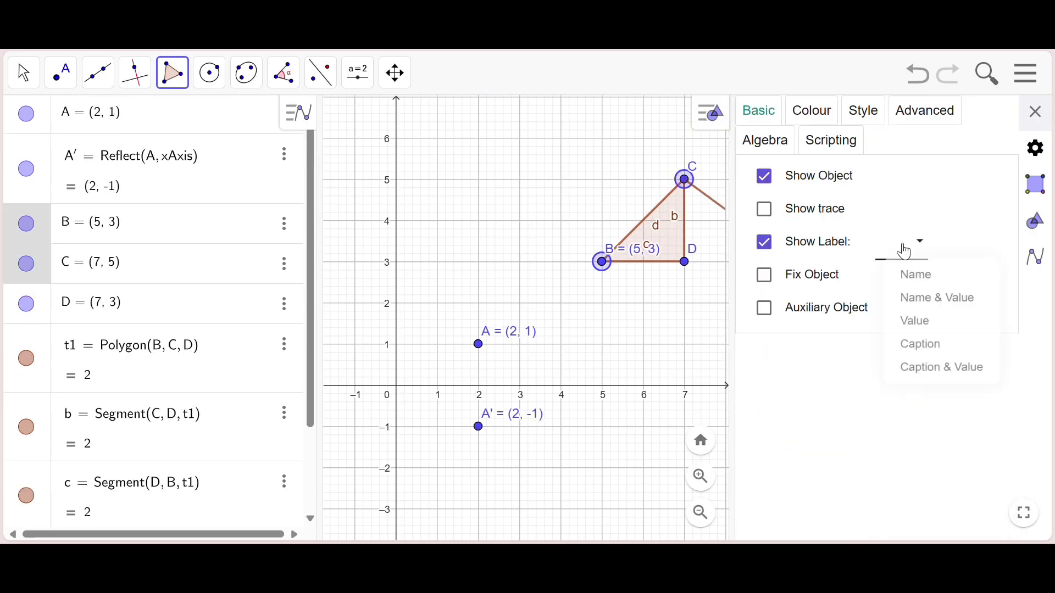
click(918, 295)
click(686, 264)
click(906, 245)
click(925, 292)
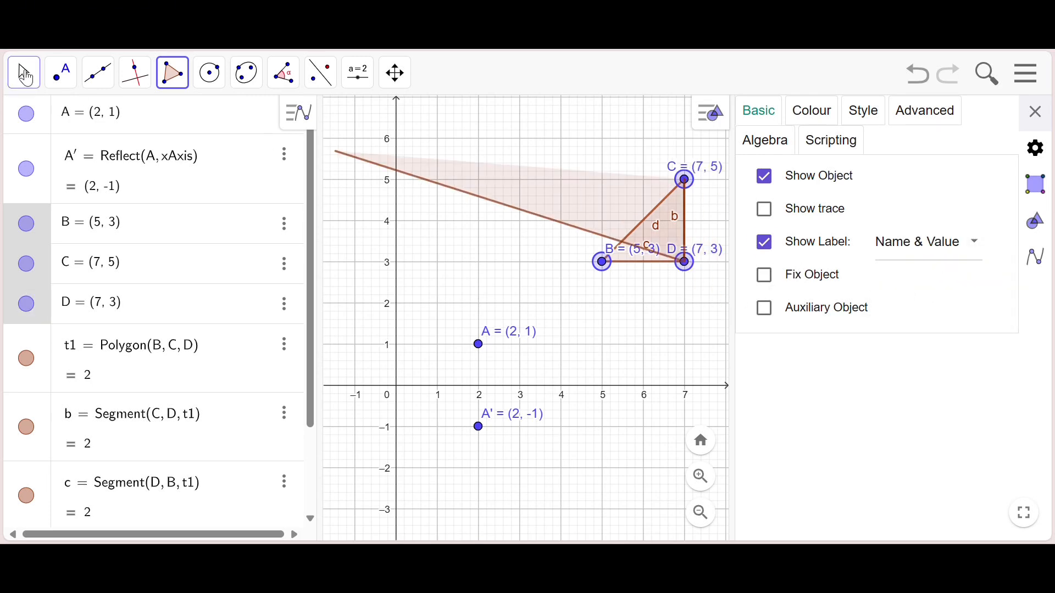
click(23, 77)
click(1036, 112)
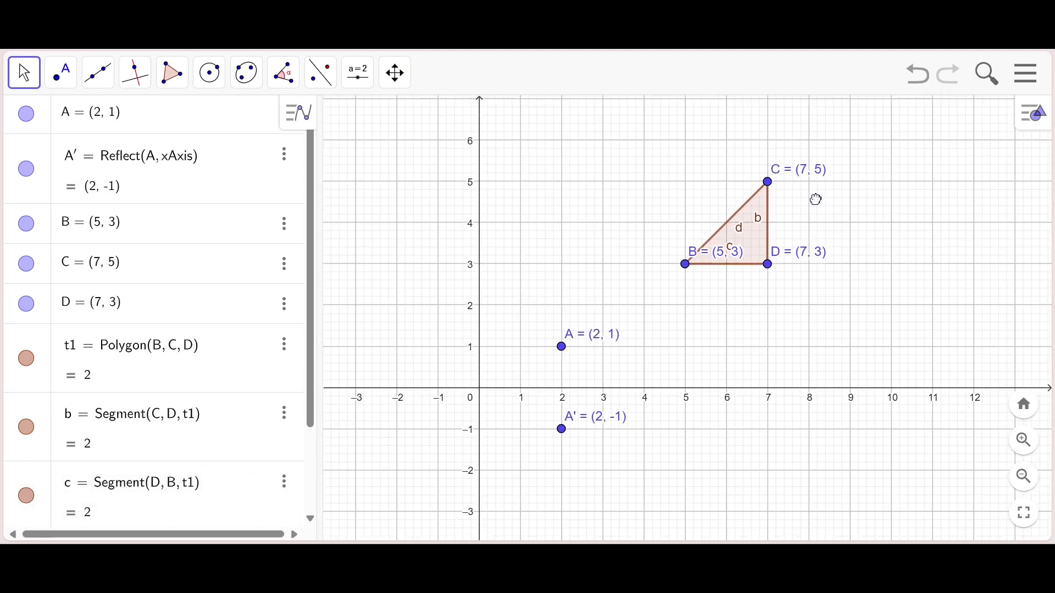
Reflect triangle BCD in the x-axis with Reflect Object in Line
click(321, 73)
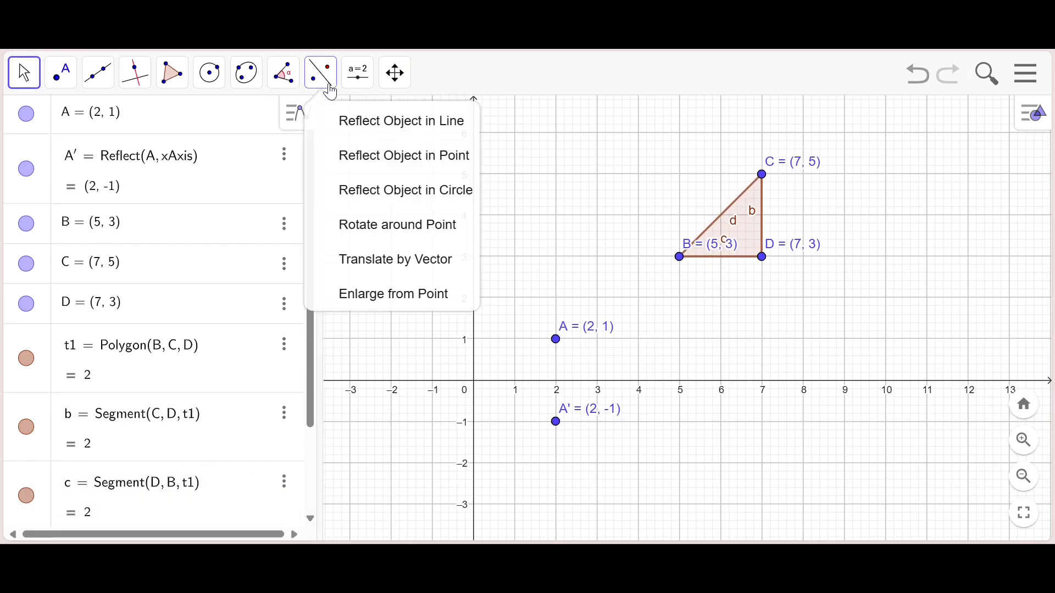
click(352, 120)
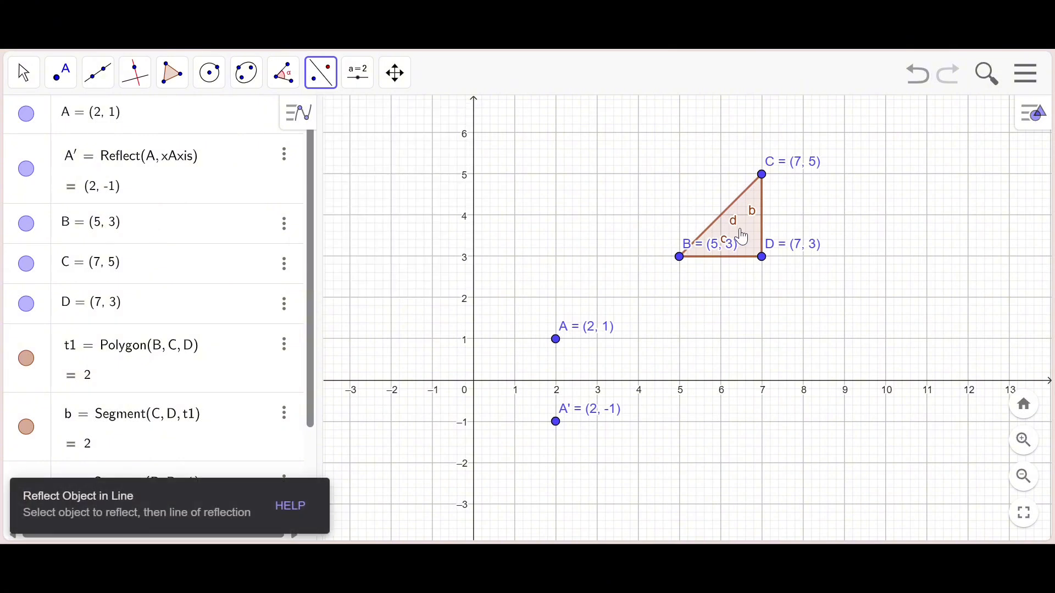
click(716, 251)
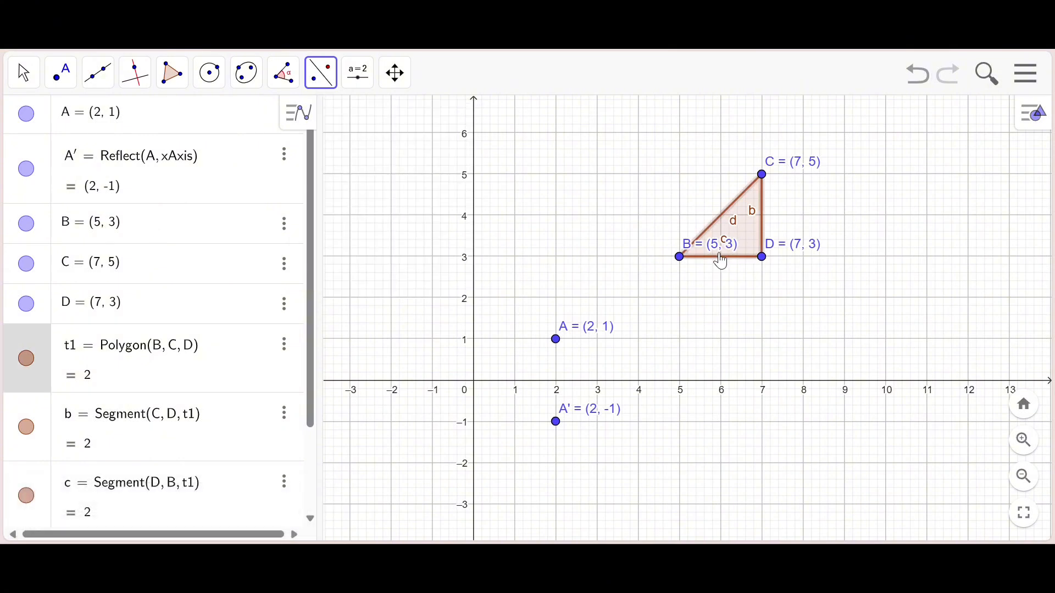
click(744, 382)
scroll(748, 375, down, 2)
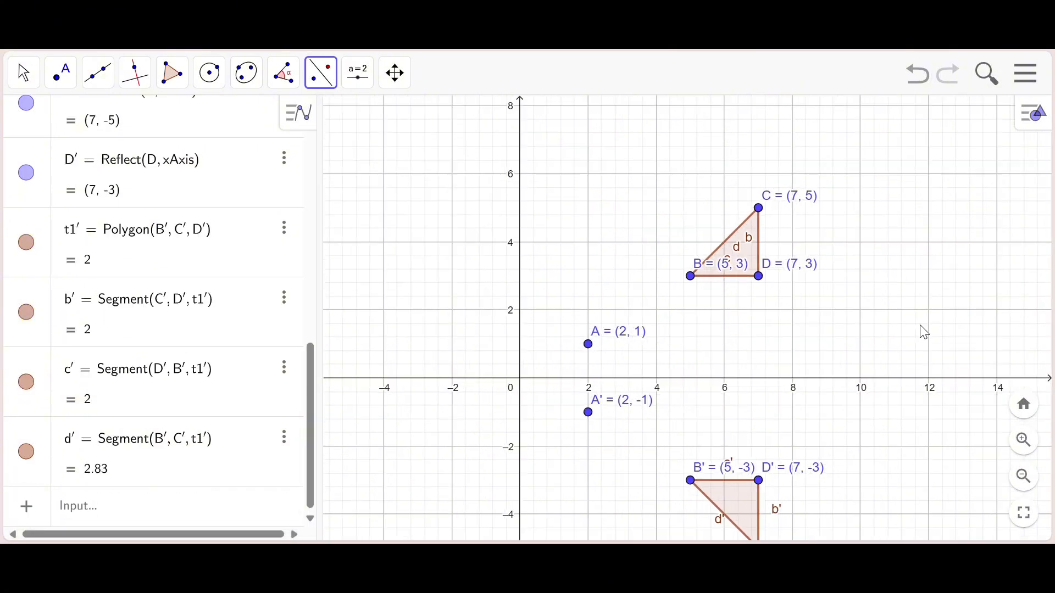
click(23, 73)
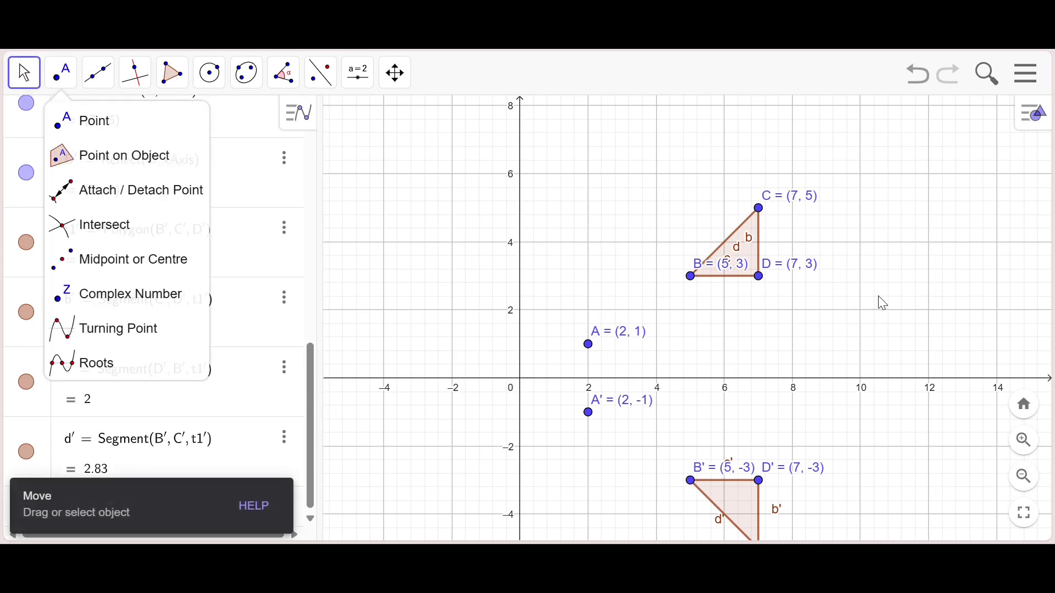
drag(859, 303, 818, 218)
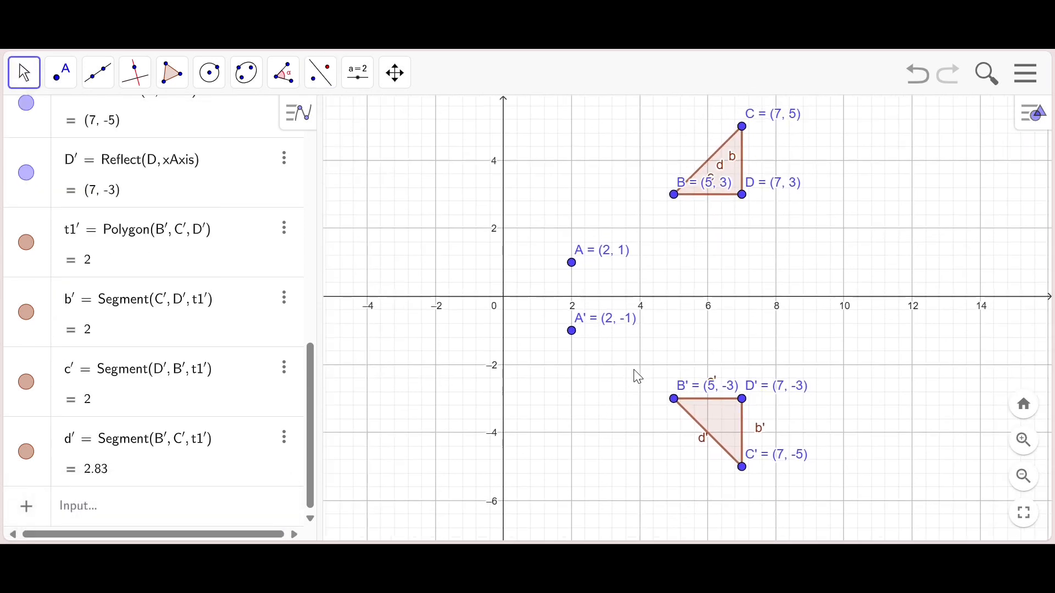
Reflect point A in the y-axis with Reflect Object in Line
drag(602, 184, 723, 247)
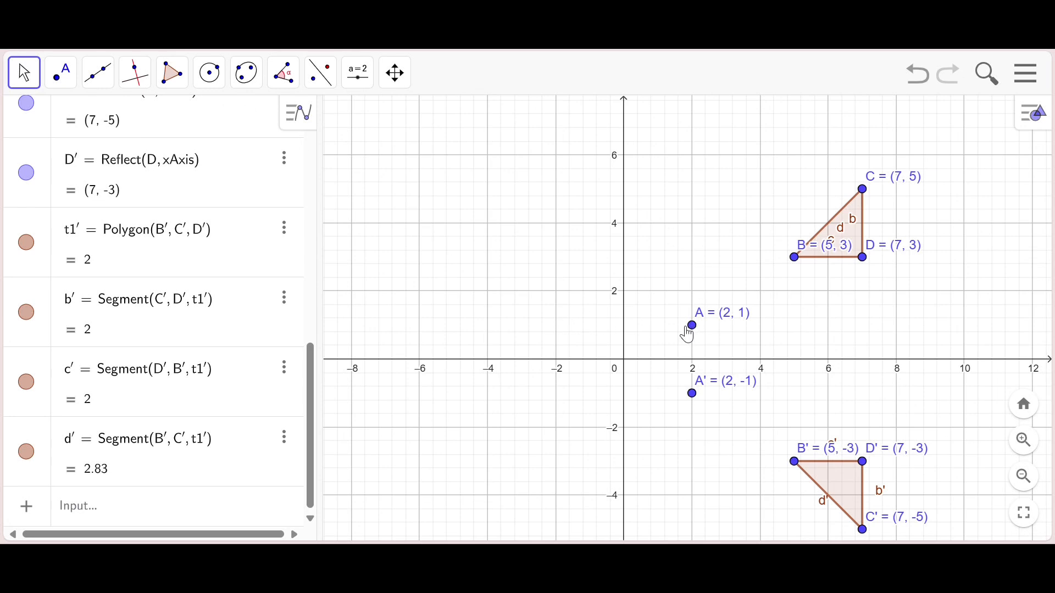
click(321, 72)
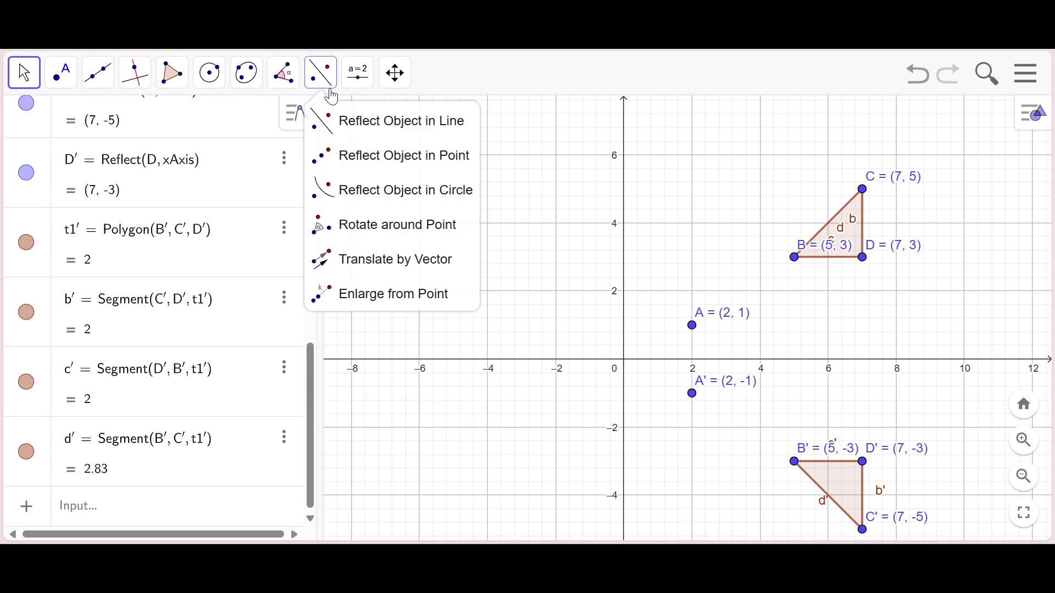
click(379, 126)
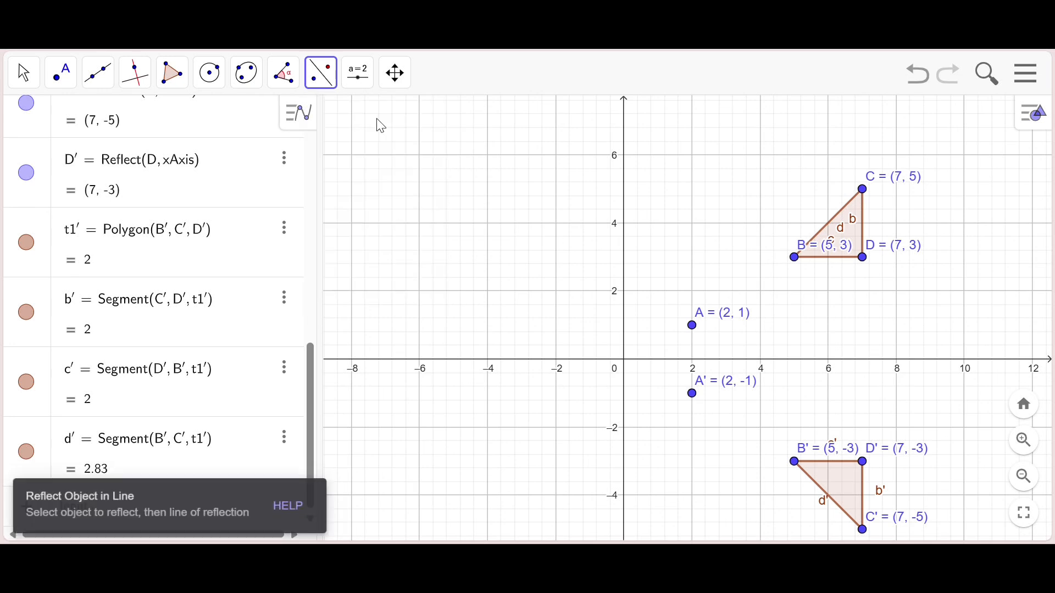
click(693, 328)
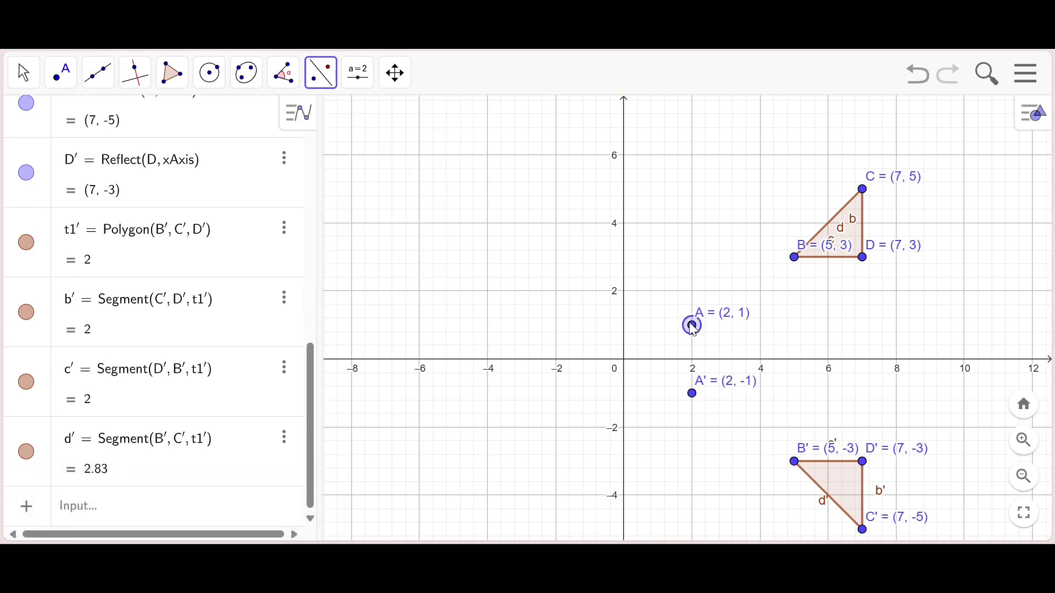
click(625, 315)
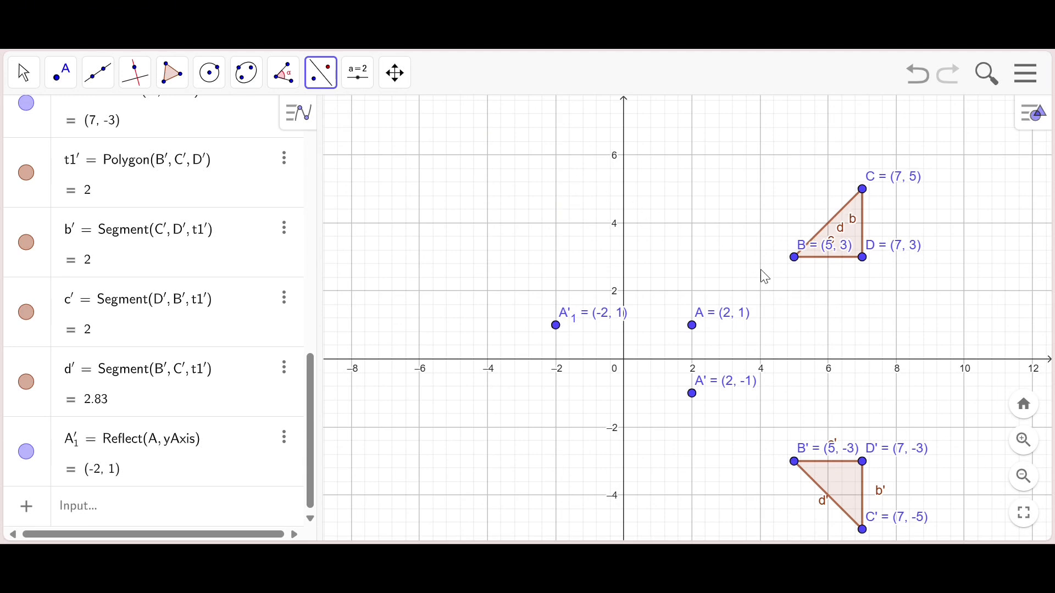
Reflect the original triangle BCD in the y-axis
click(853, 247)
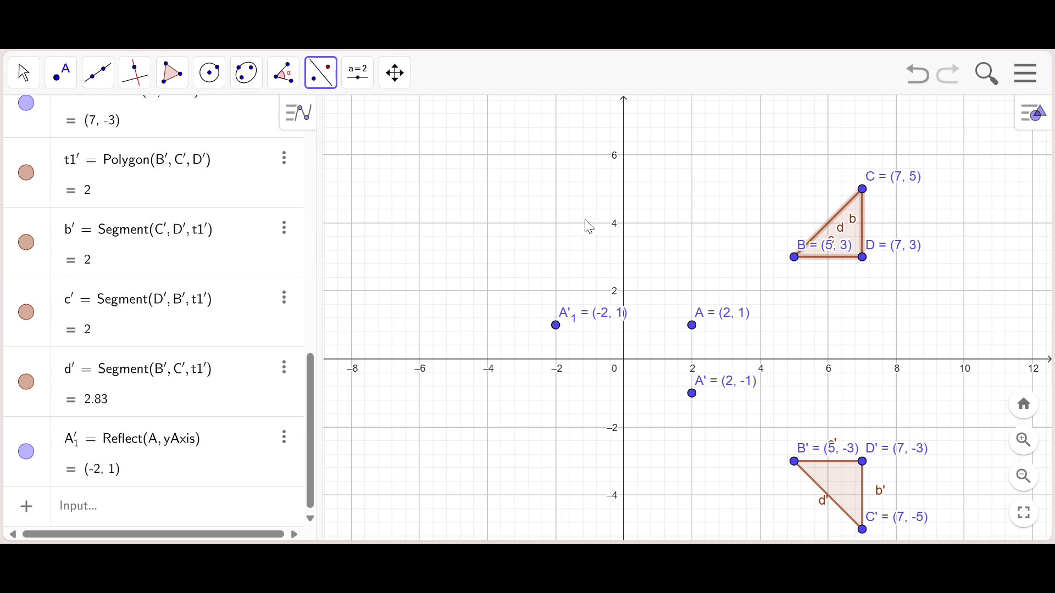
click(625, 207)
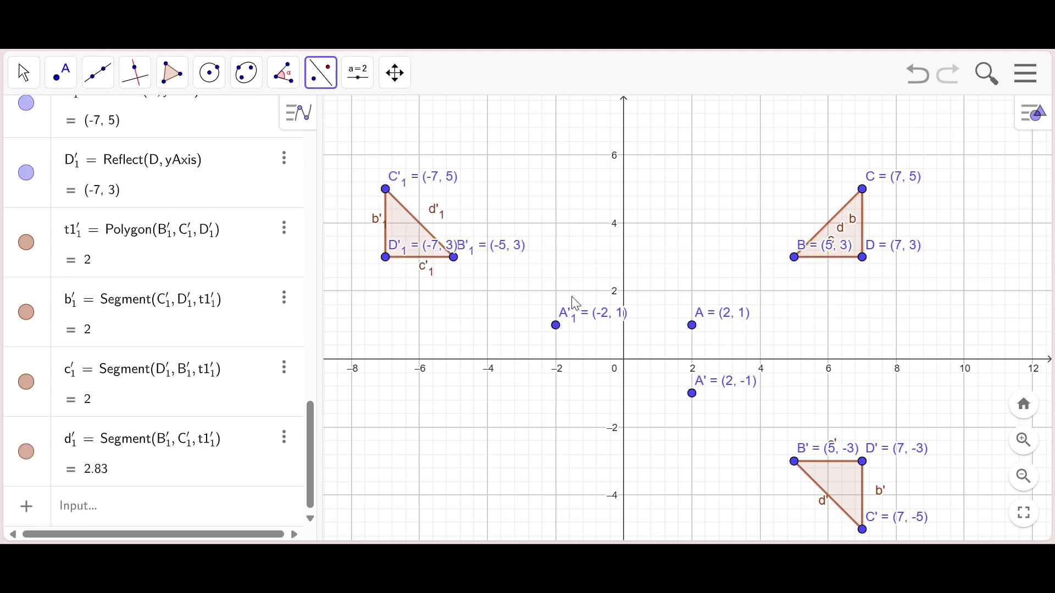
click(23, 72)
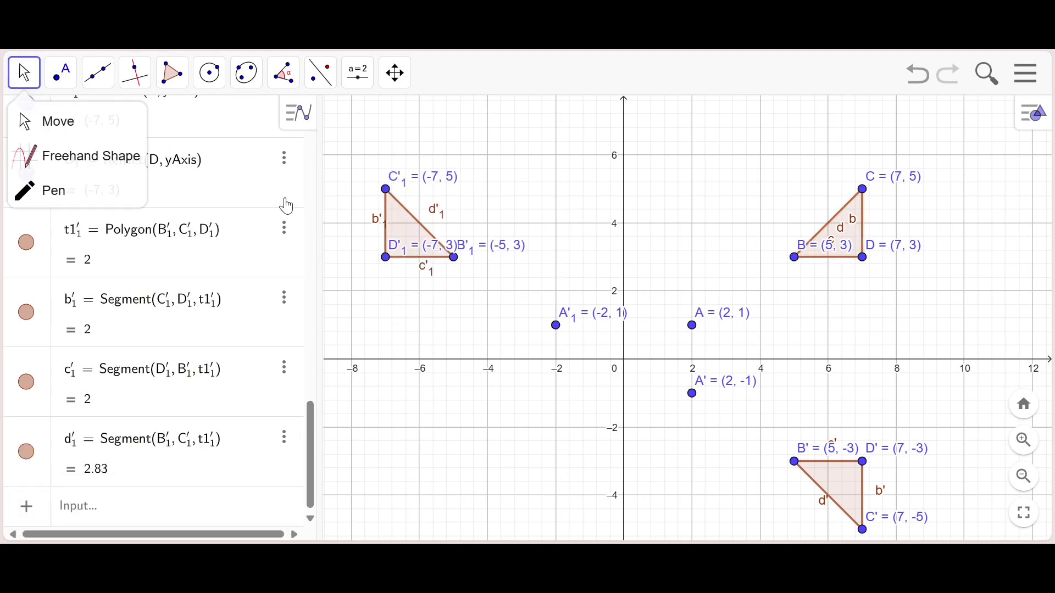
drag(486, 297, 533, 316)
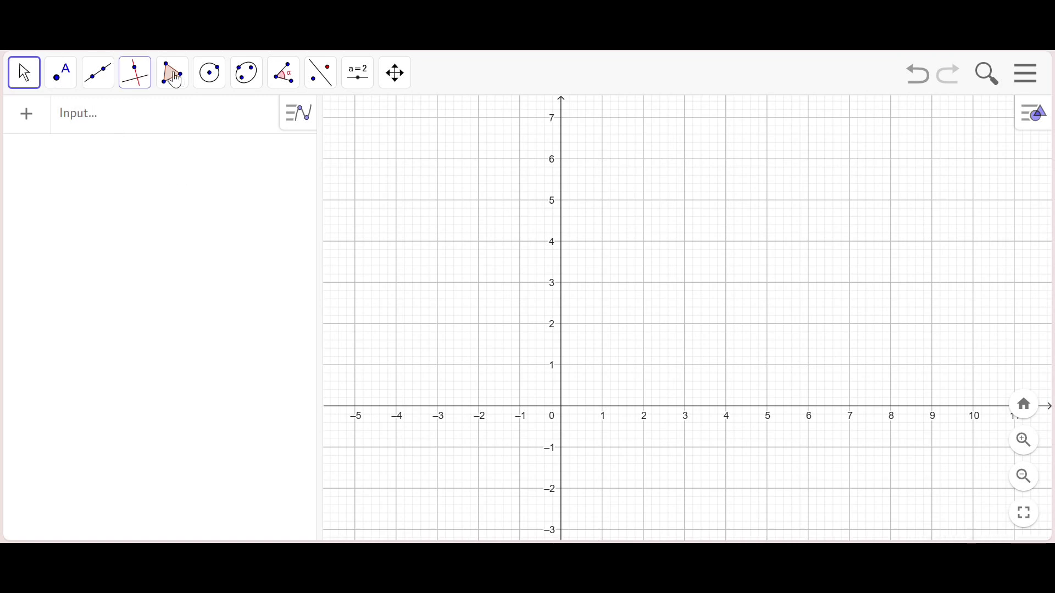
Create a number slider a in the upper part of the empty graph with minimum -10, maximum 10 and increment 1
click(355, 71)
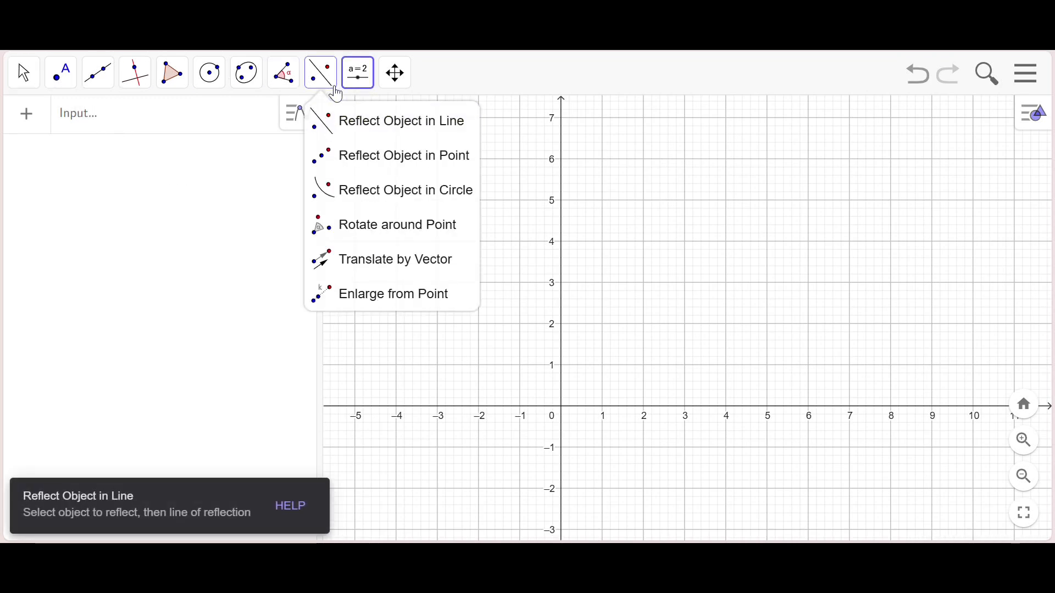
click(358, 126)
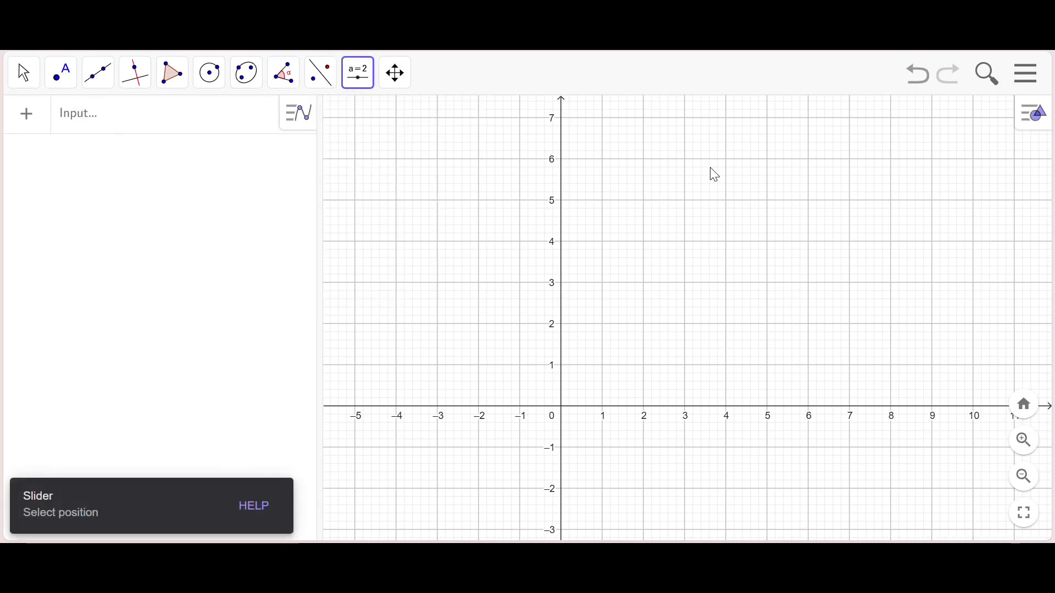
click(753, 140)
click(377, 326)
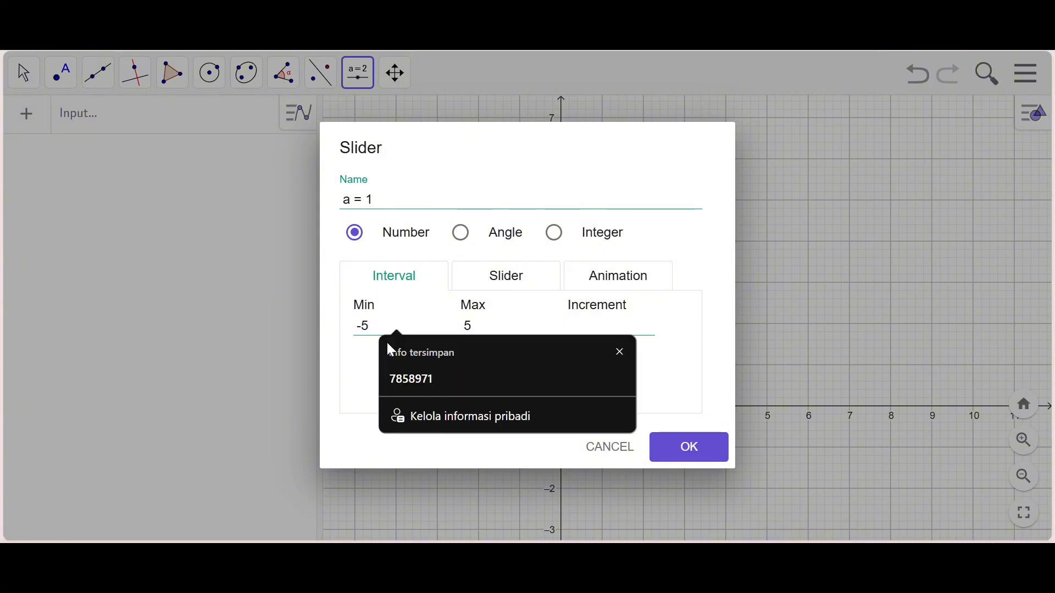
key(BackSpace)
text(10)
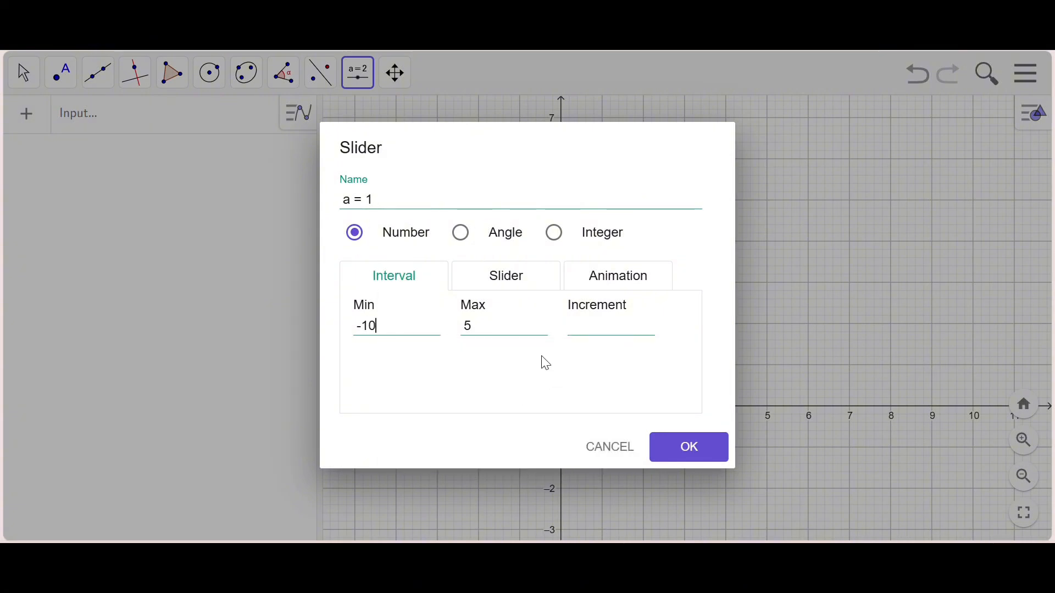
click(584, 325)
text(1)
click(692, 461)
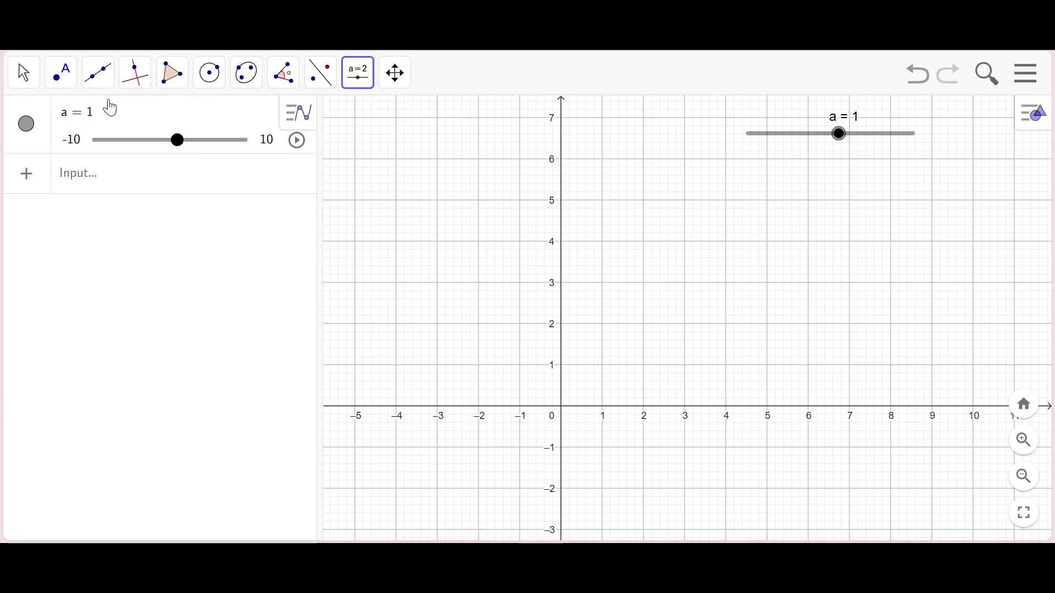
Place a free point A at (2, 1) on the graph with the Point tool
click(61, 73)
click(94, 118)
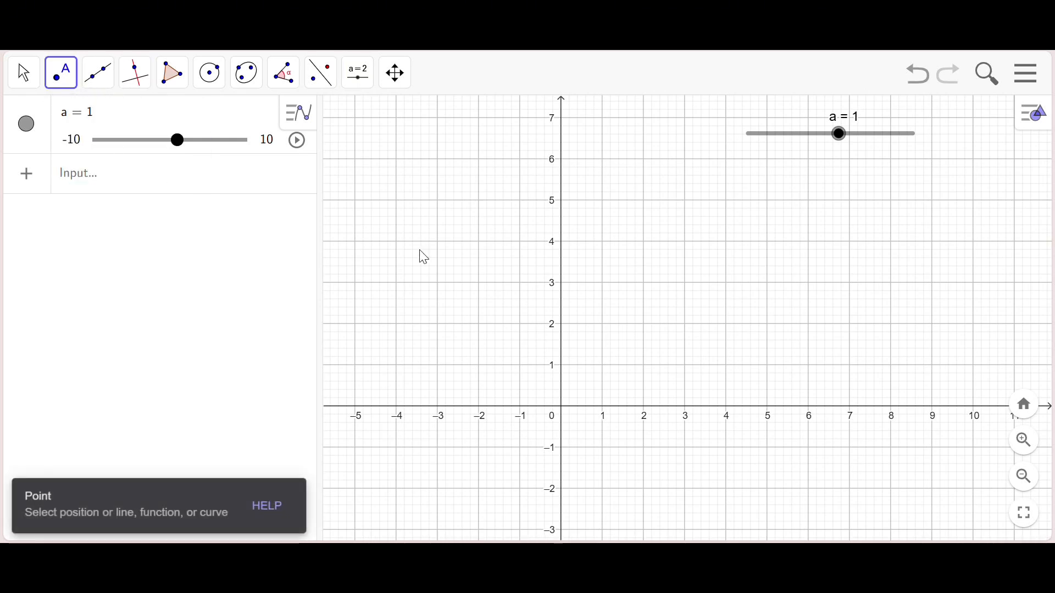
click(643, 365)
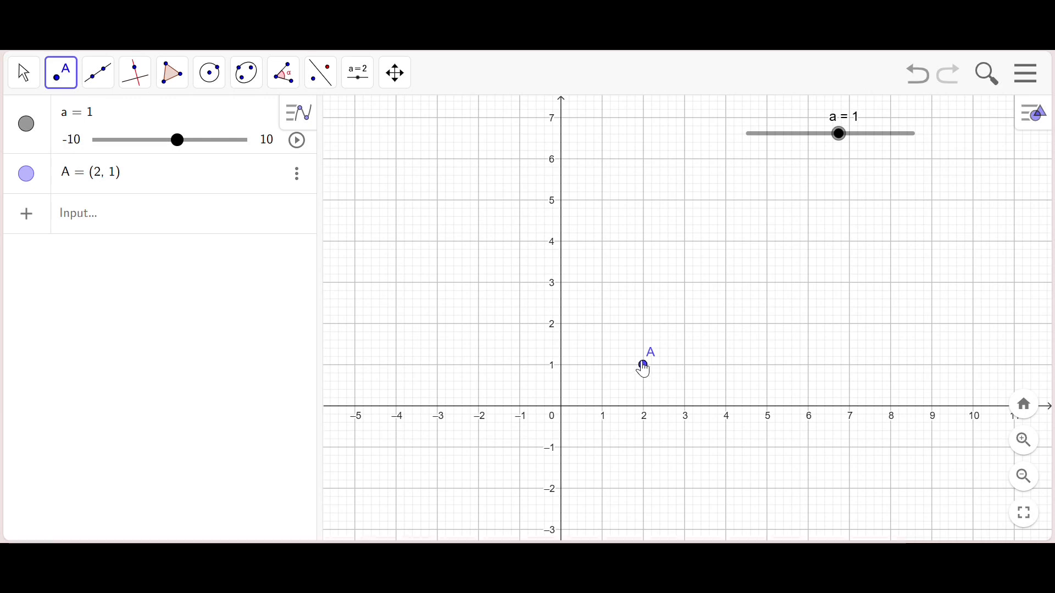
Set the label of point A to show Name & Value
click(644, 365)
right_click(653, 376)
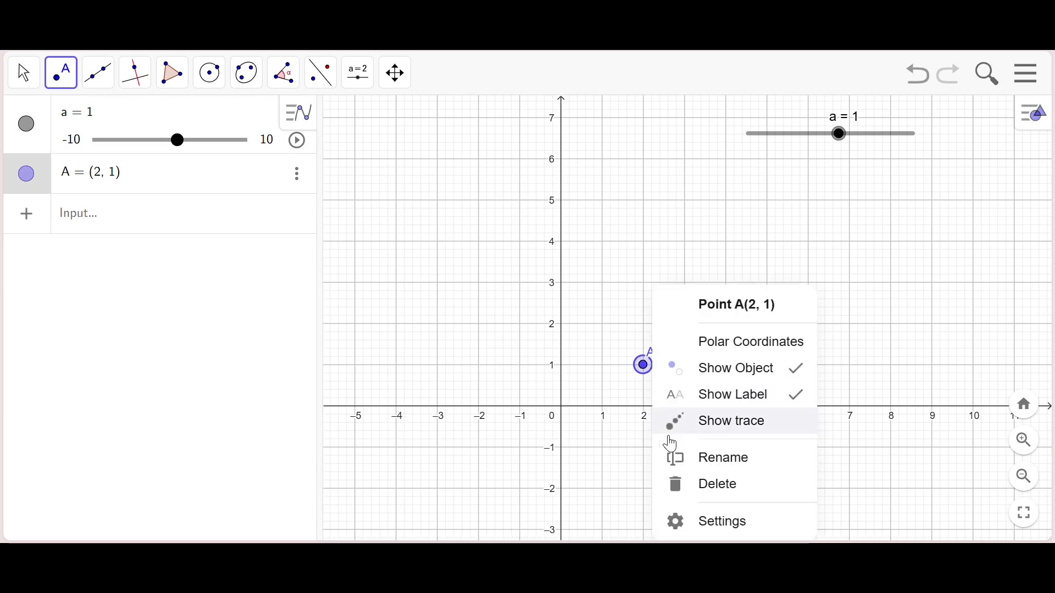
click(721, 522)
click(879, 422)
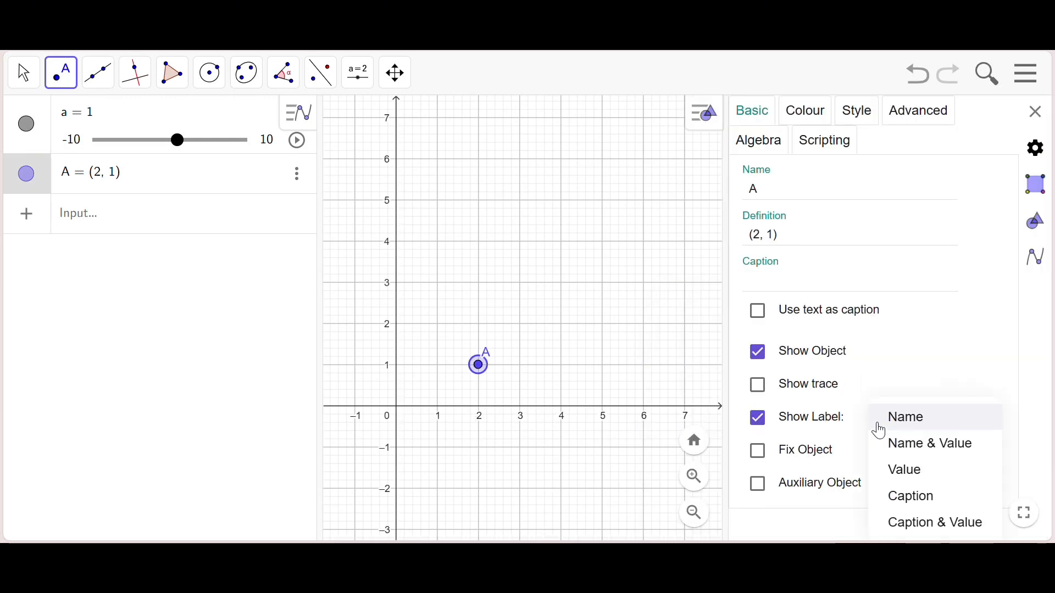
click(888, 443)
click(1048, 120)
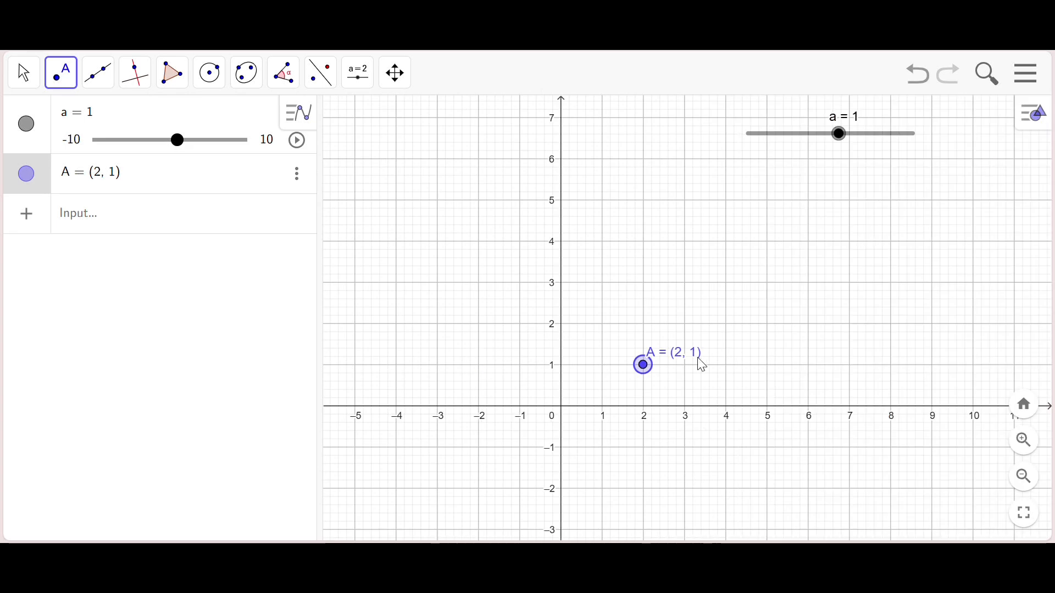
Start a new vertical-line equation in the algebra input with "x="
click(157, 227)
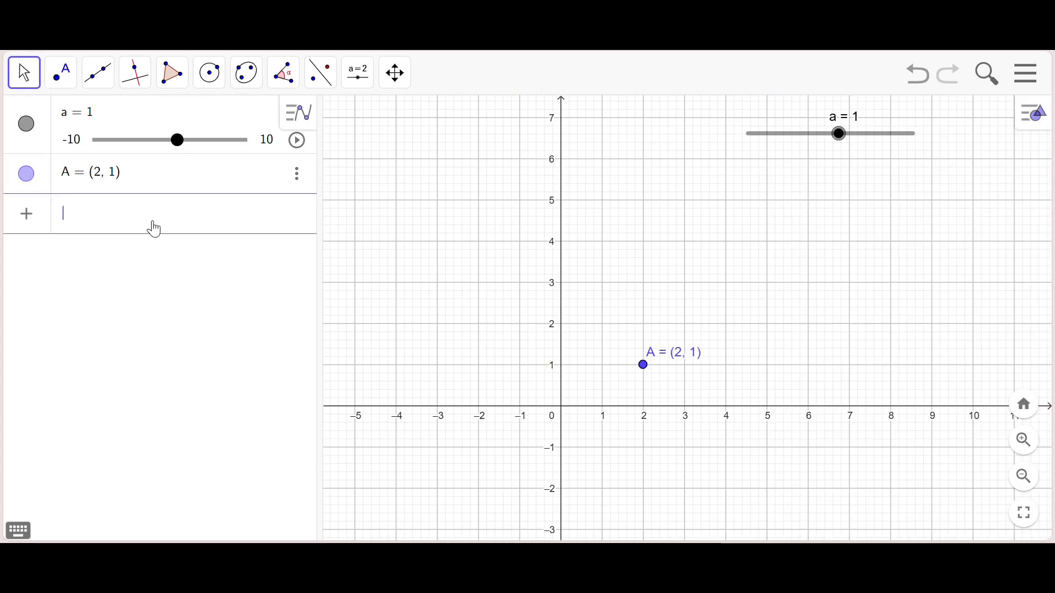
text(x=)
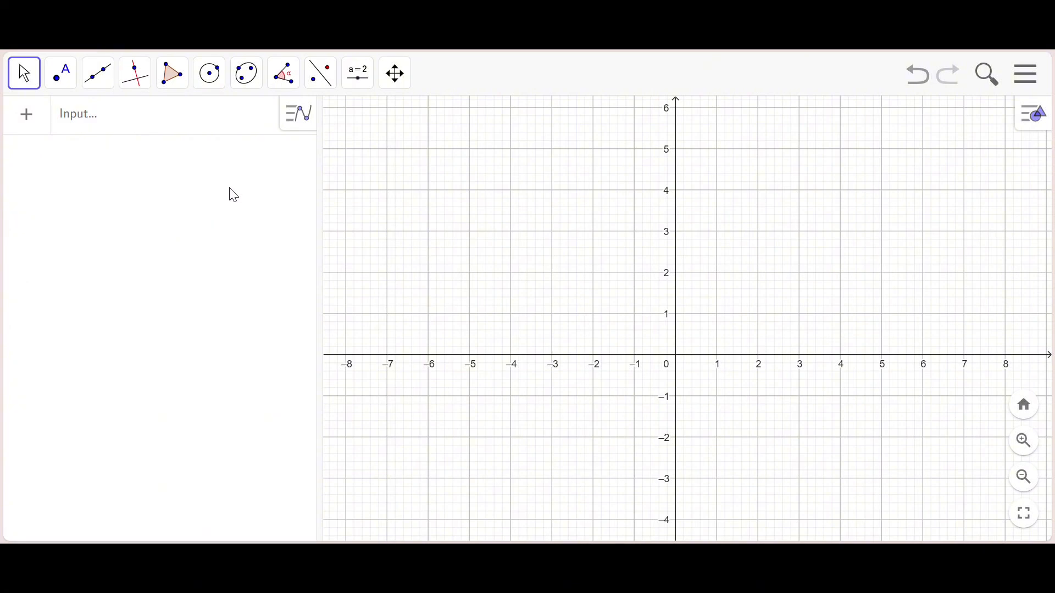
Create a number slider b in the upper part of the empty graph with minimum -10 and maximum 10
click(361, 79)
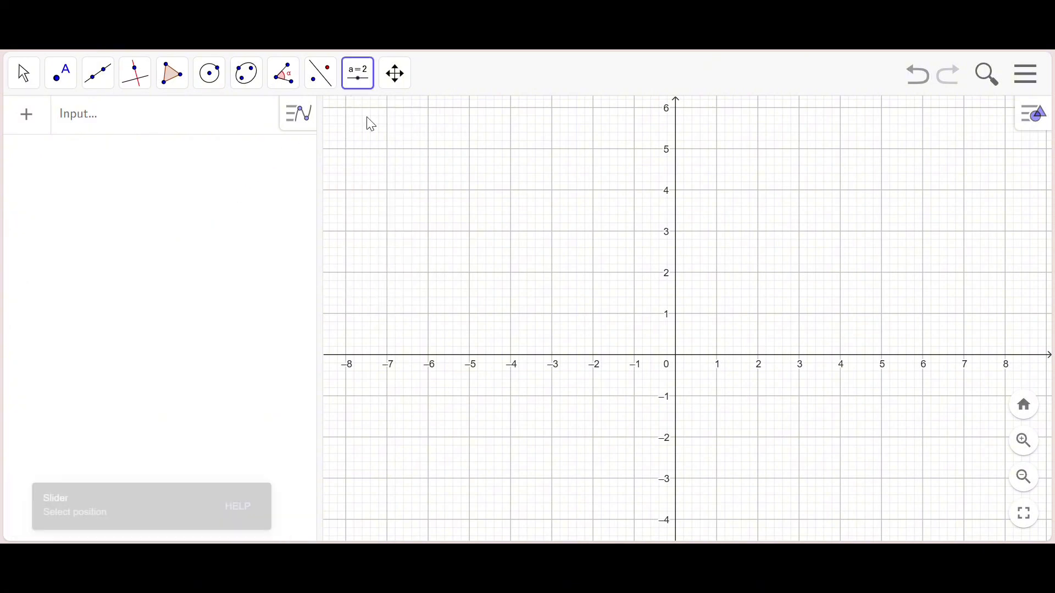
click(792, 134)
click(356, 200)
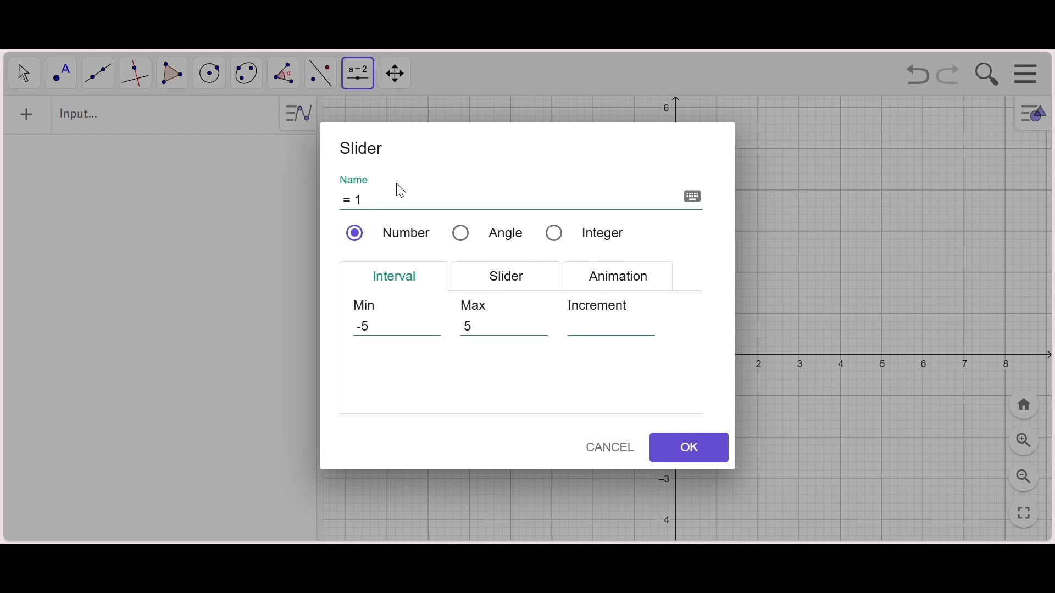
click(388, 332)
key(BackSpace)
text(10)
click(500, 426)
click(540, 321)
text(10)
click(706, 455)
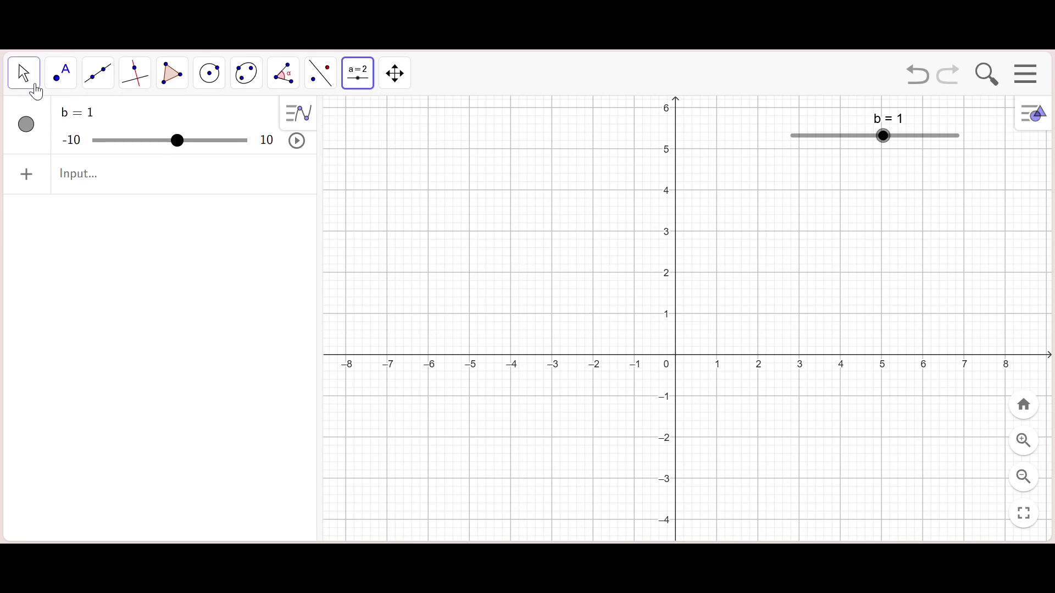
Place a point A at (5, 2) and set its label to show Name & Value
click(61, 73)
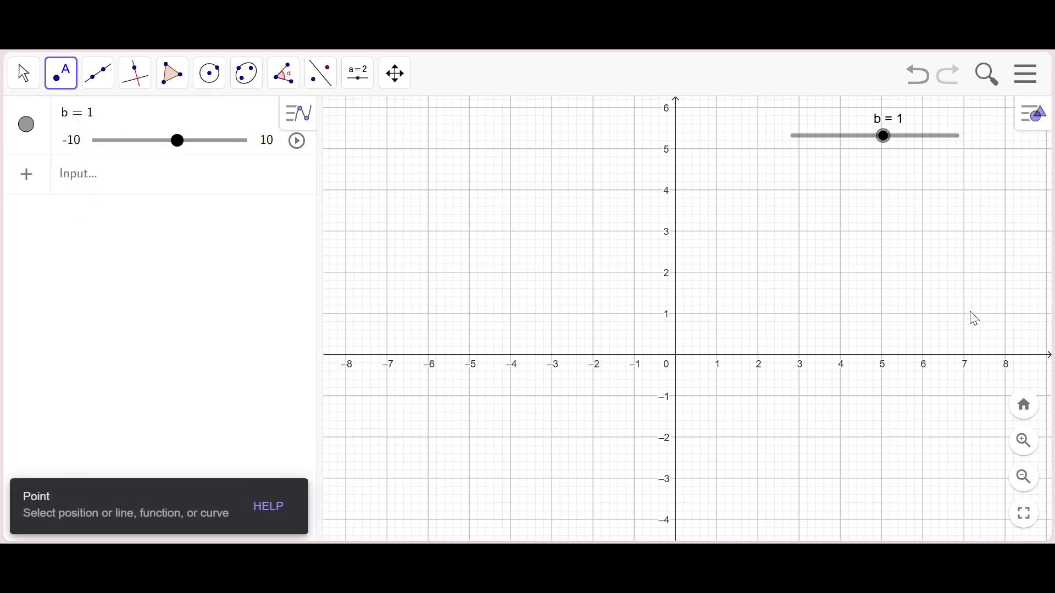
click(882, 275)
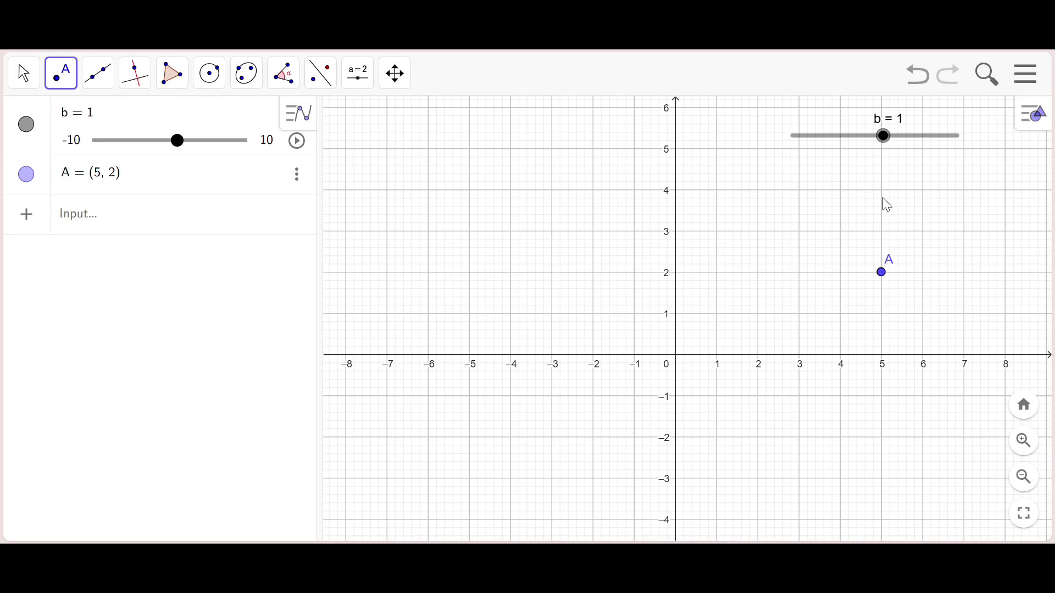
right_click(884, 275)
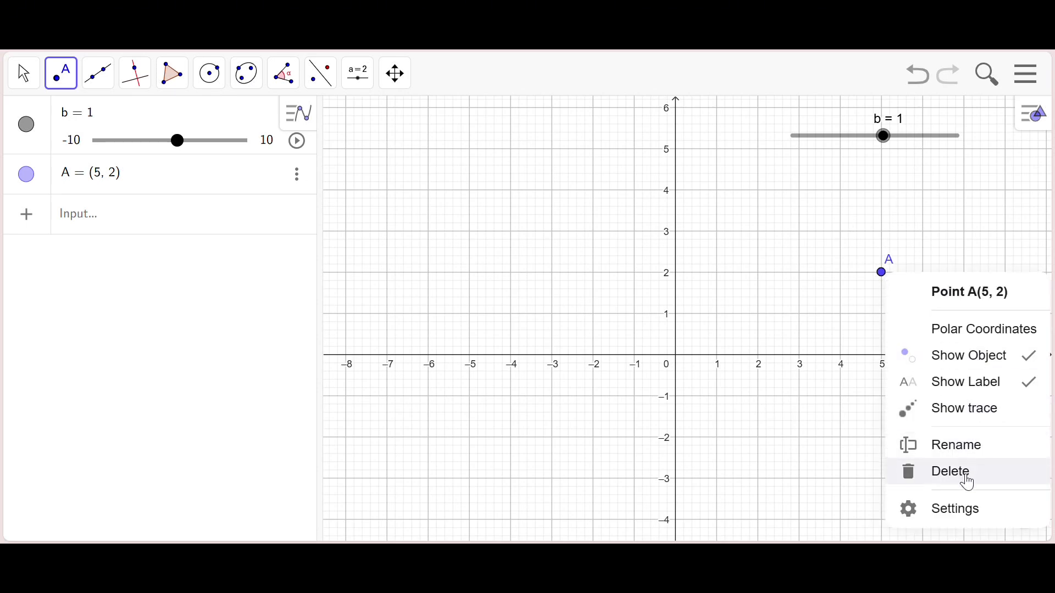
click(962, 508)
click(914, 419)
click(929, 446)
click(1031, 115)
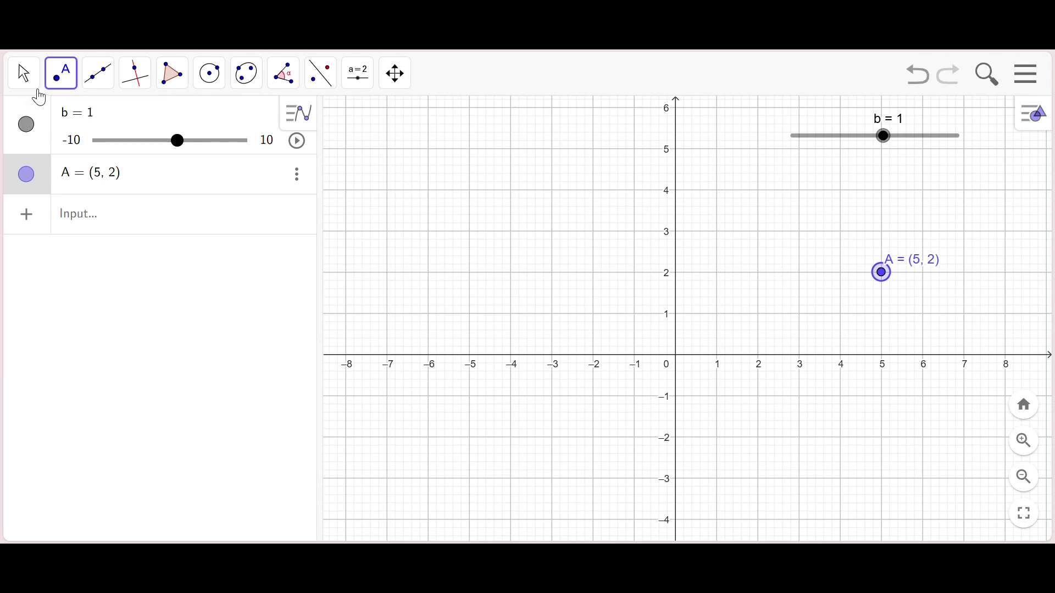
Move slider b to the upper graph area close to the y-axis, at about y = 7
click(23, 73)
mouse_move(940, 303)
mouse_down()
mouse_move(841, 334)
mouse_move(679, 357)
mouse_move(681, 366)
mouse_up()
drag(852, 146, 541, 146)
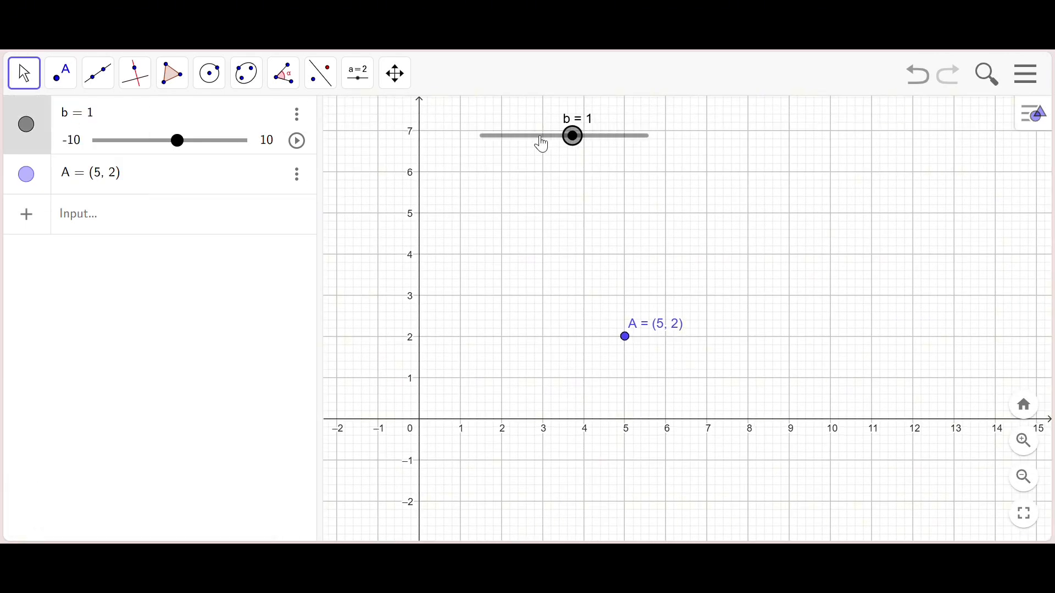
Graph the horizontal line y = 1 from the algebra input
click(82, 216)
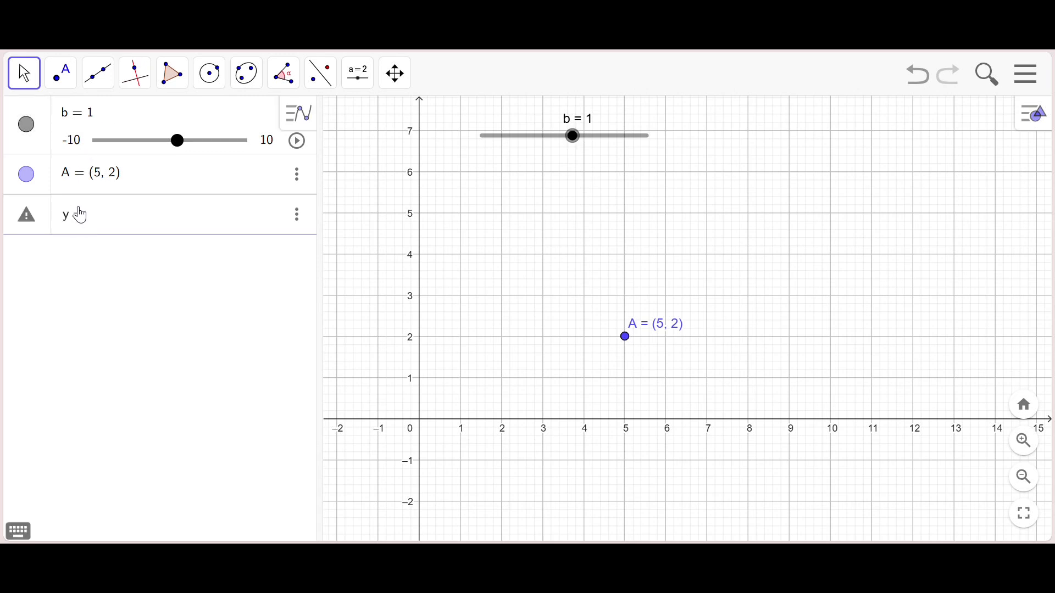
text(y = 1)
key(Return)
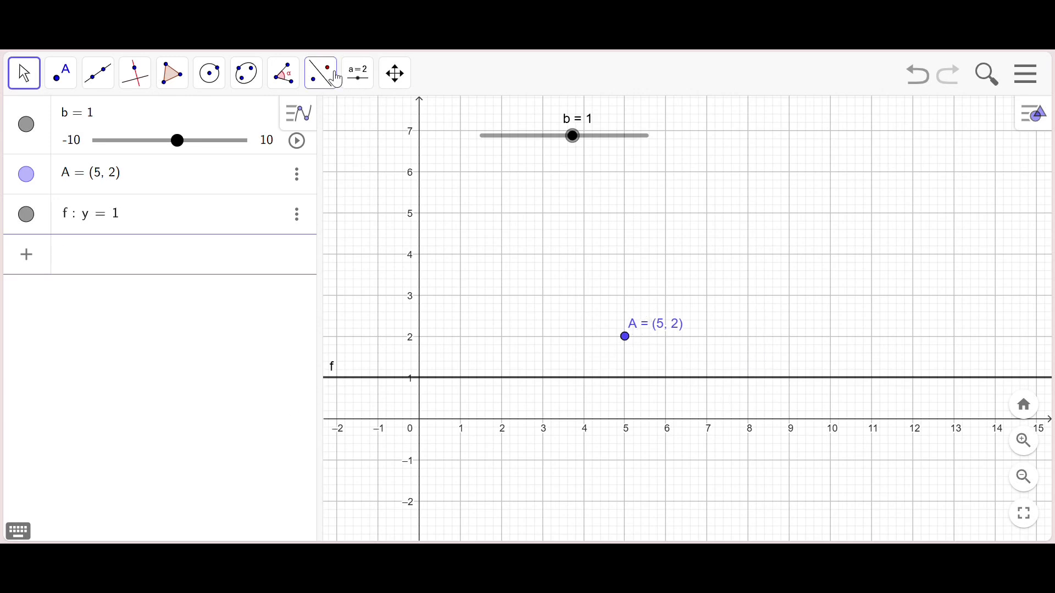
Reflect point A in the horizontal line y = 1 with Reflect Object in Line
click(358, 66)
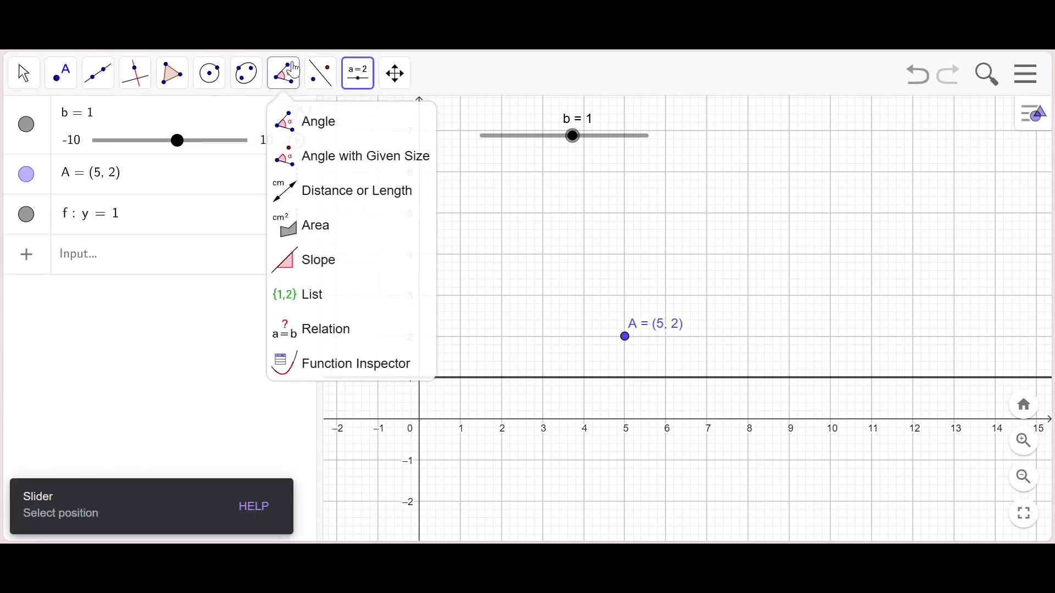
click(324, 77)
click(324, 80)
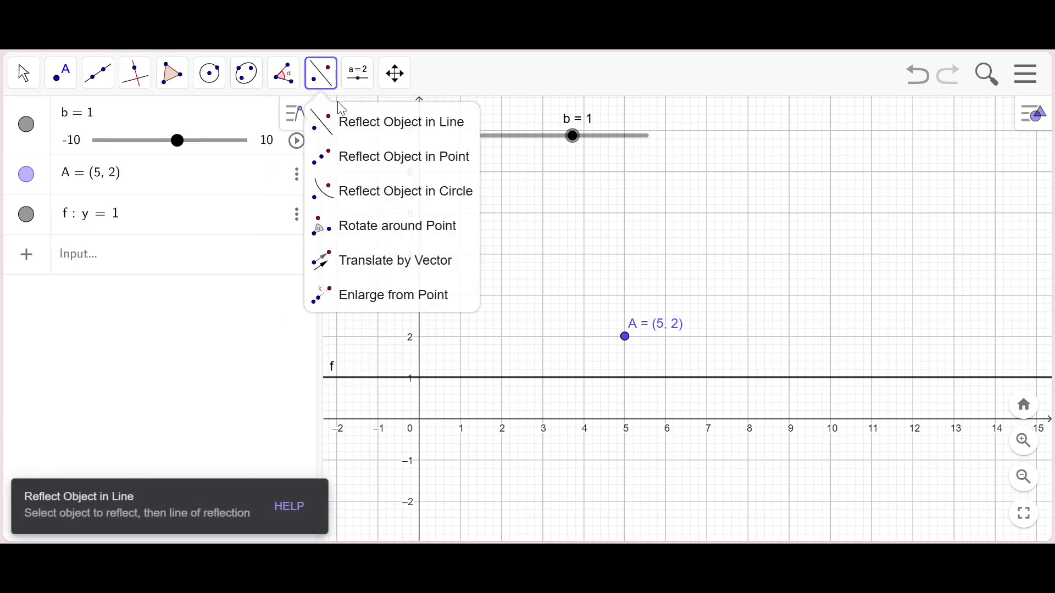
click(329, 121)
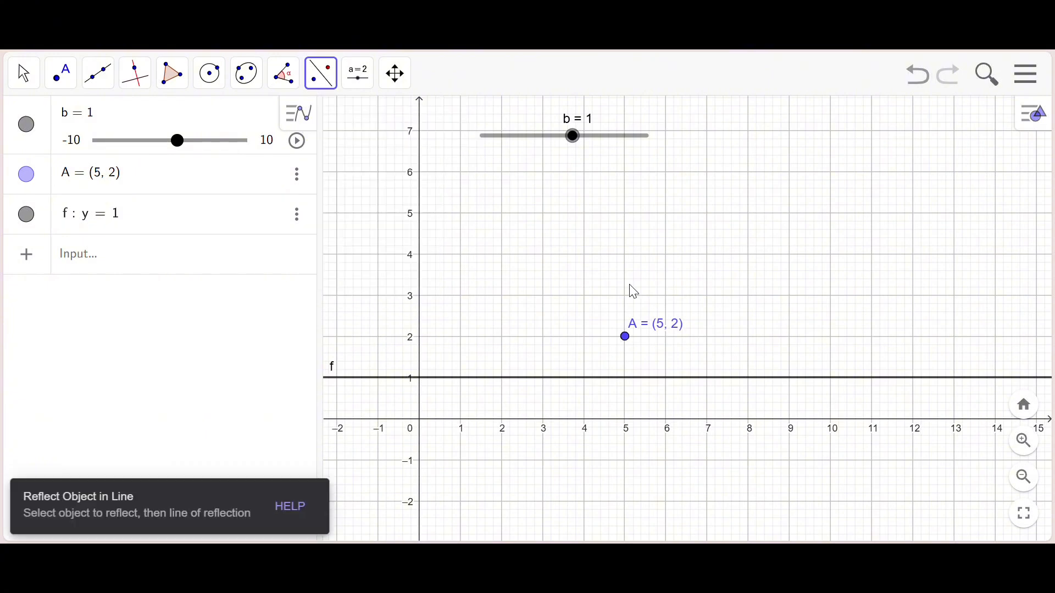
click(627, 337)
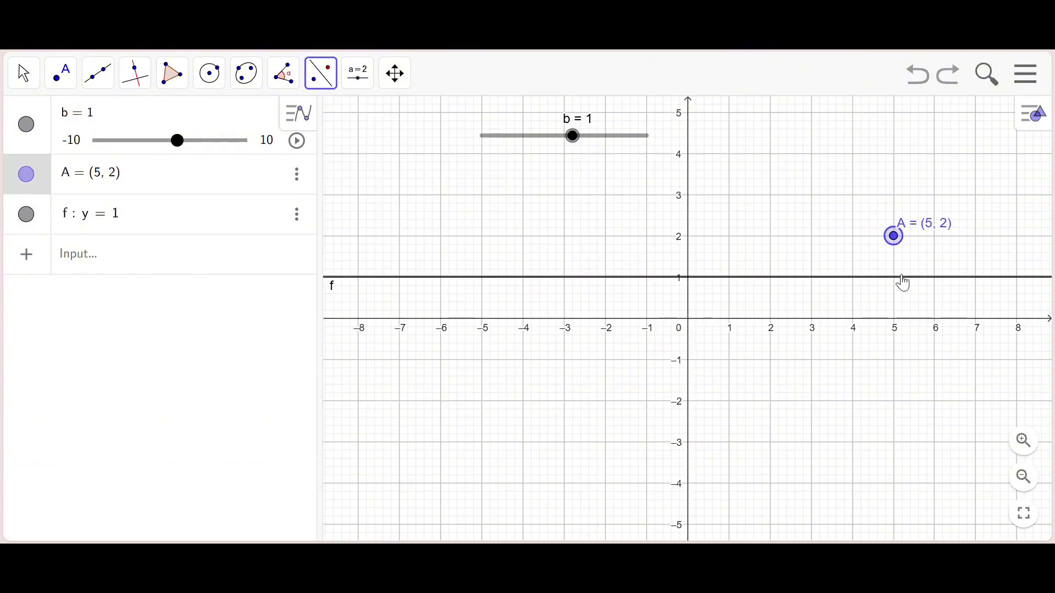
click(904, 278)
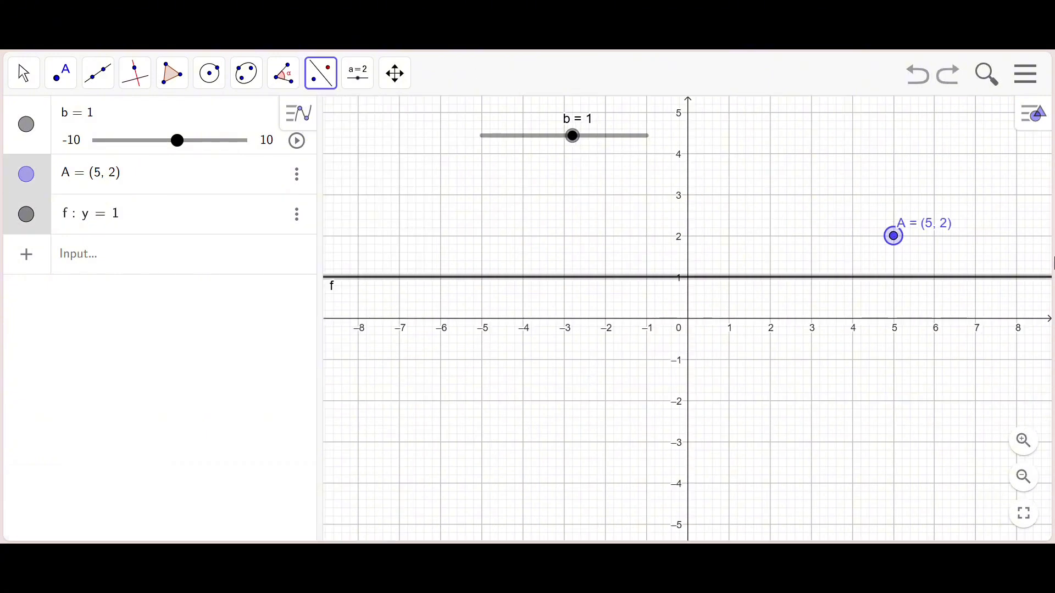
click(900, 242)
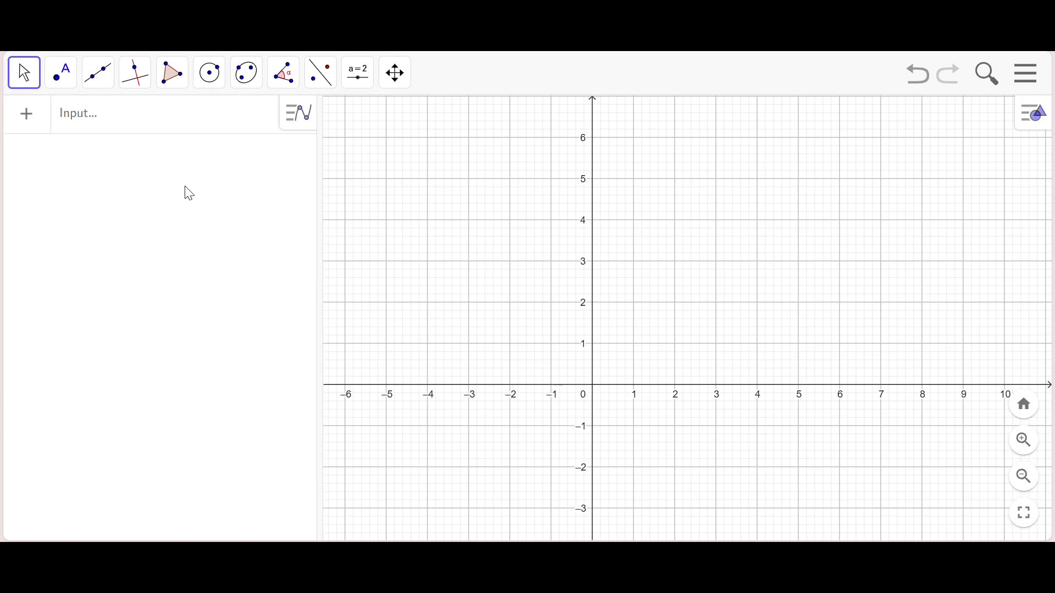
Graph the line y = x from the algebra input of the empty construction
click(190, 127)
text(y = x)
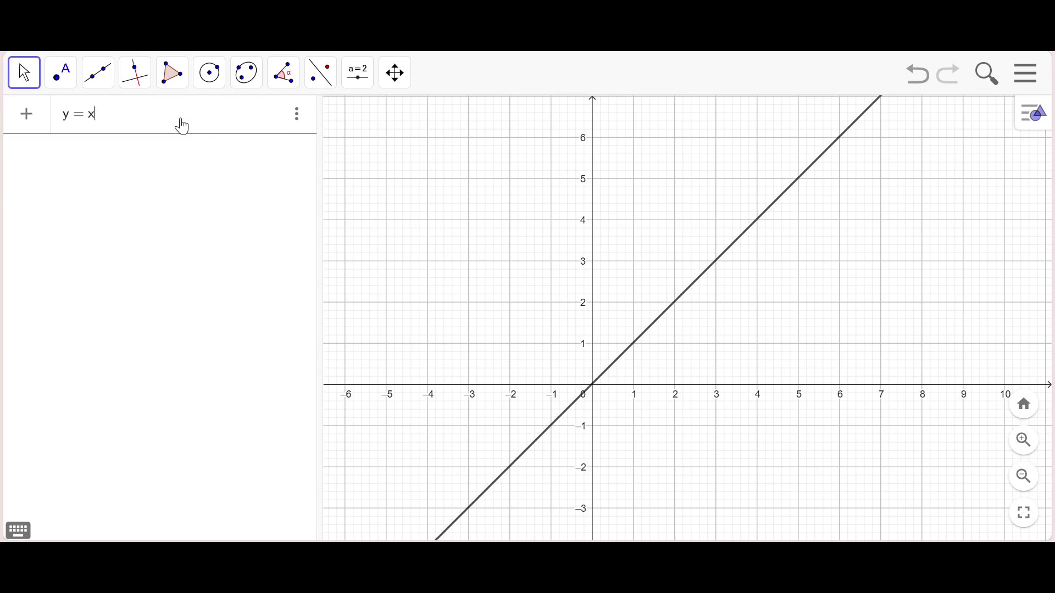
key(Return)
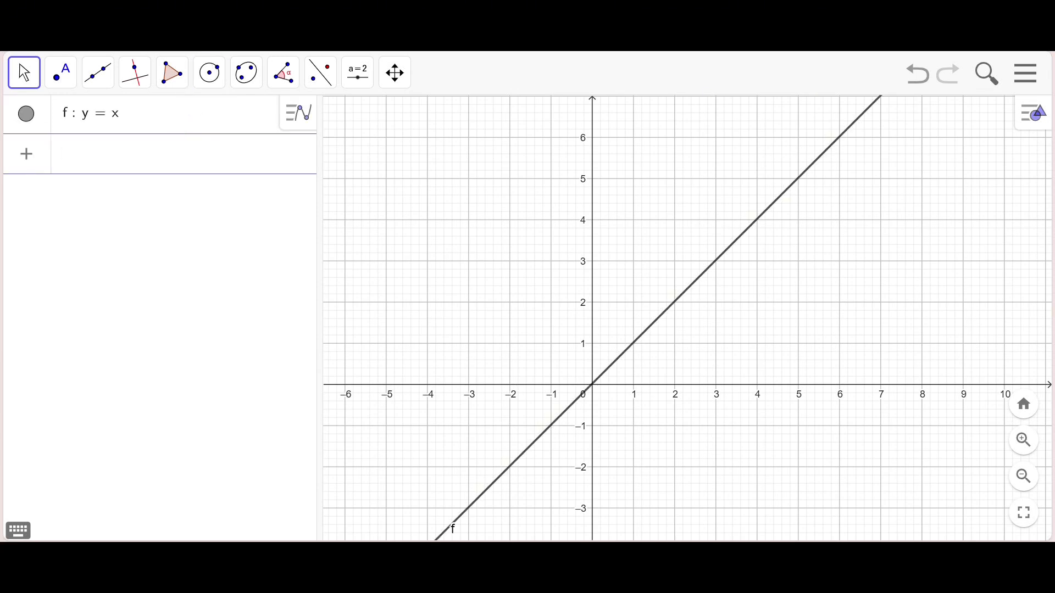
Place a point A at (5, 4), just below the line y = x
drag(867, 210, 807, 247)
click(65, 74)
click(89, 114)
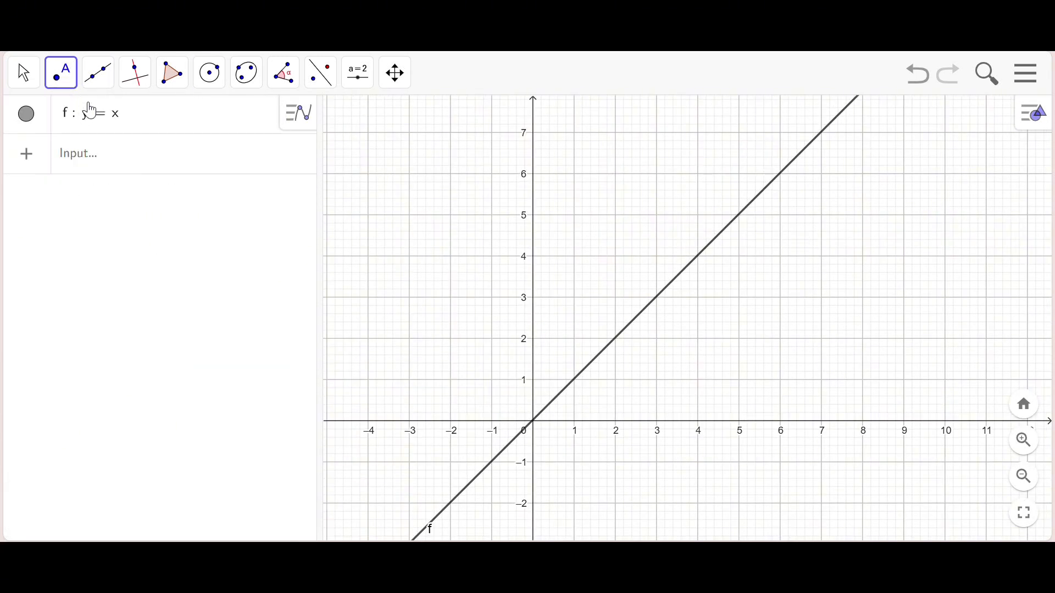
click(738, 263)
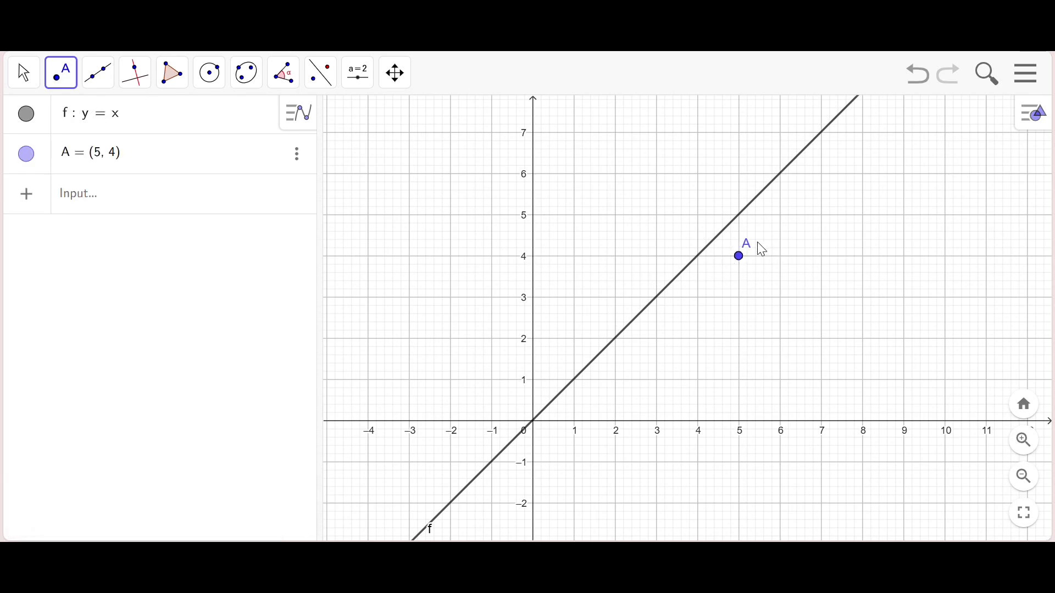
Set the label of the point at (5, 4) to show its name and value
right_click(740, 259)
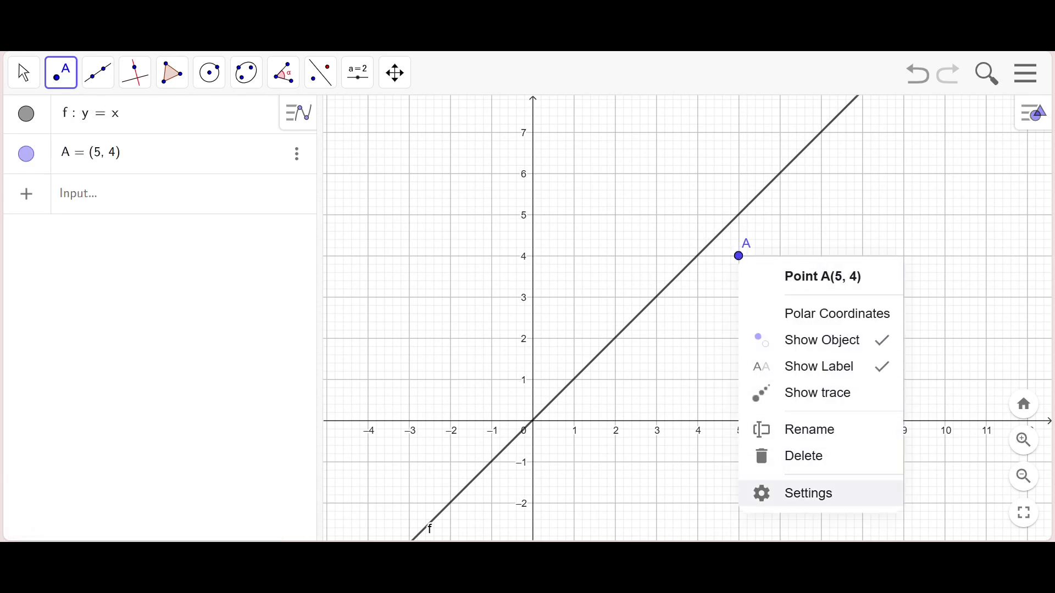
click(842, 500)
click(901, 423)
click(933, 443)
click(1036, 112)
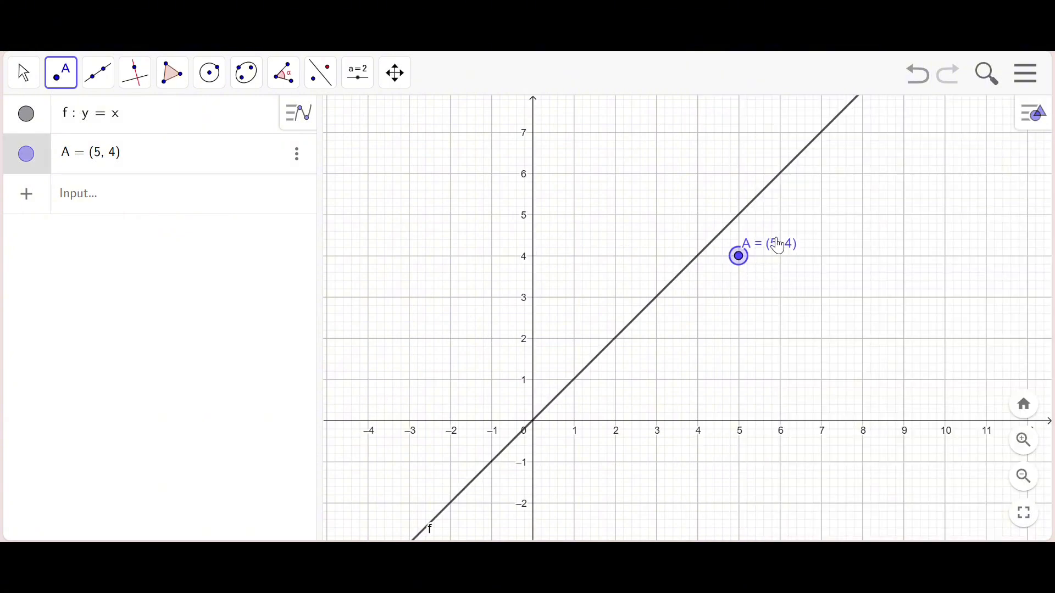
Reflect point A in the line y = x with Reflect Object in Line
click(322, 72)
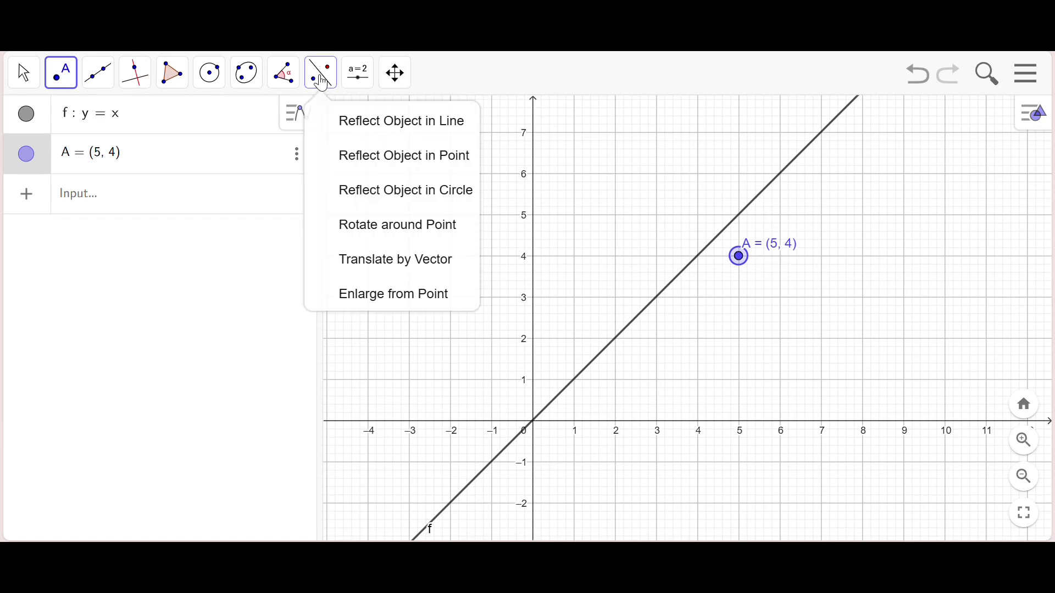
click(361, 136)
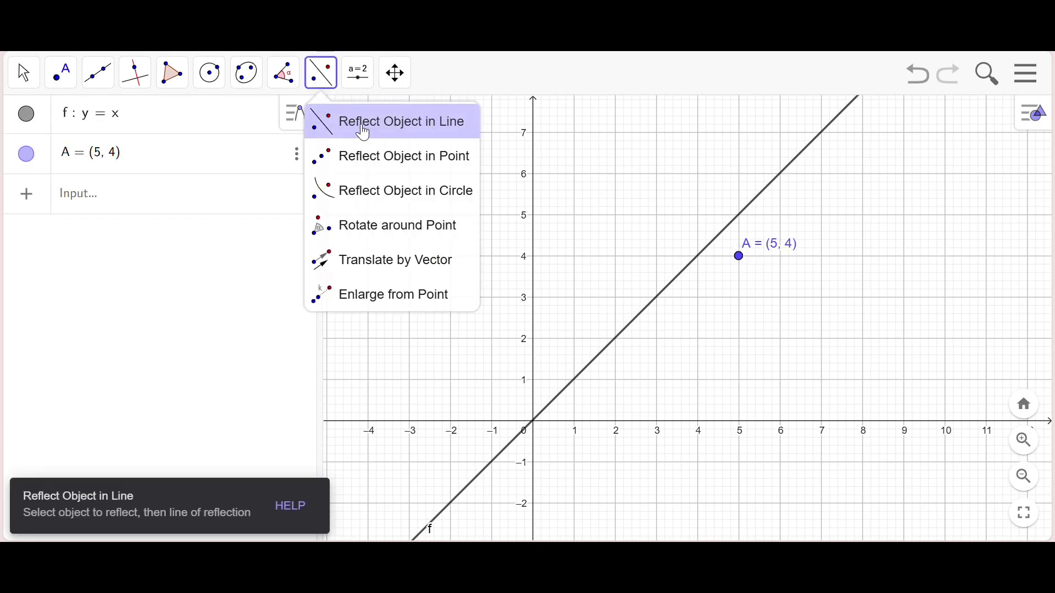
click(737, 259)
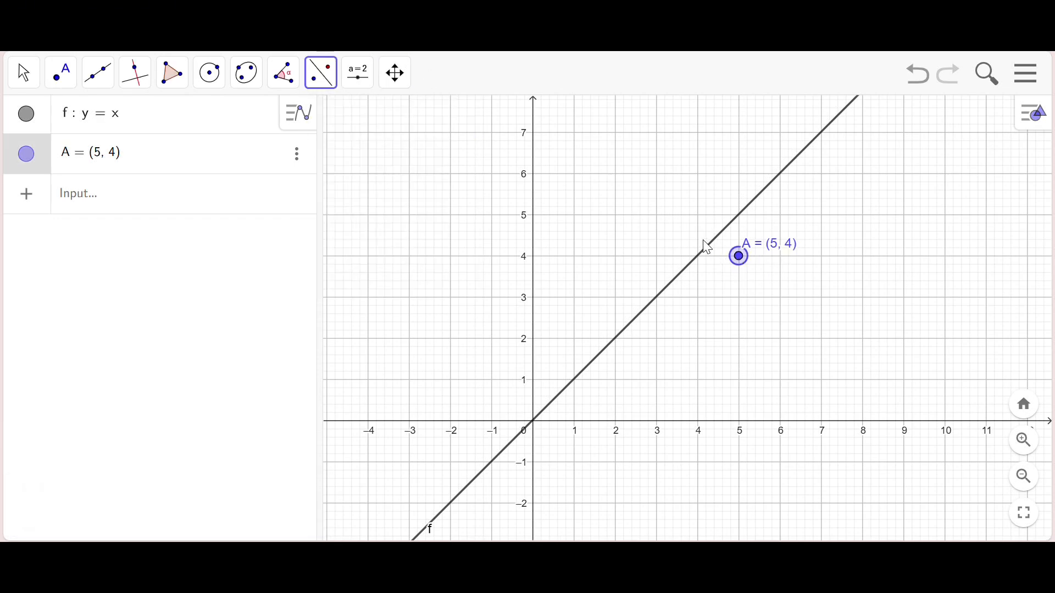
click(709, 247)
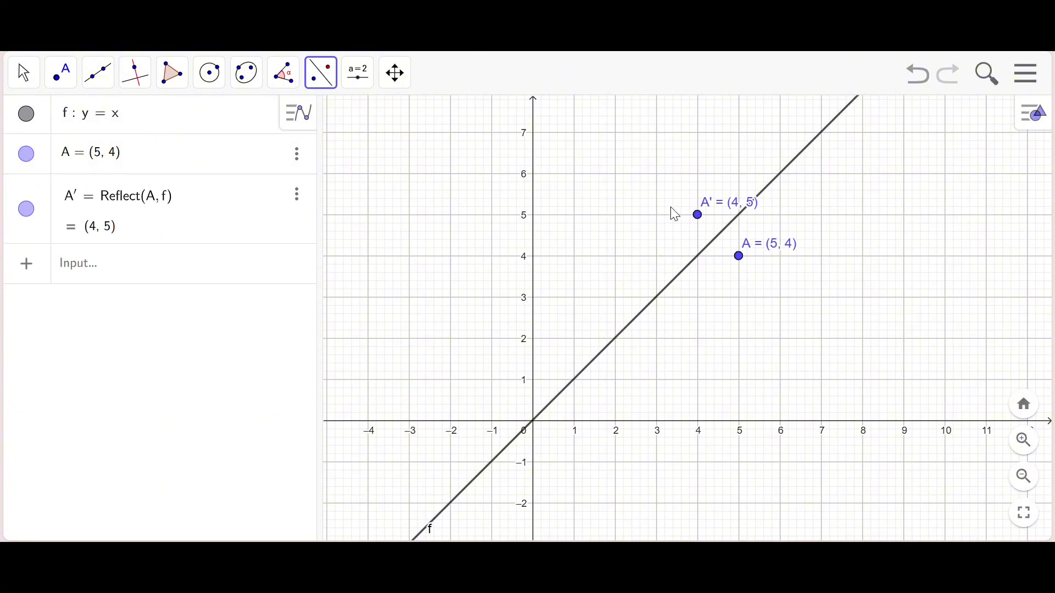